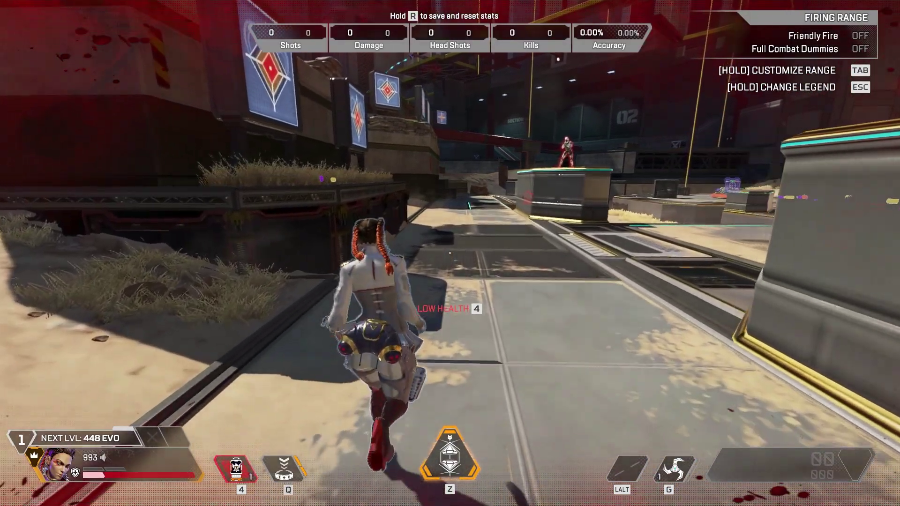
{"action": "key", "text": "4"}
{"action": "left_click", "coordinate": [450, 253]}
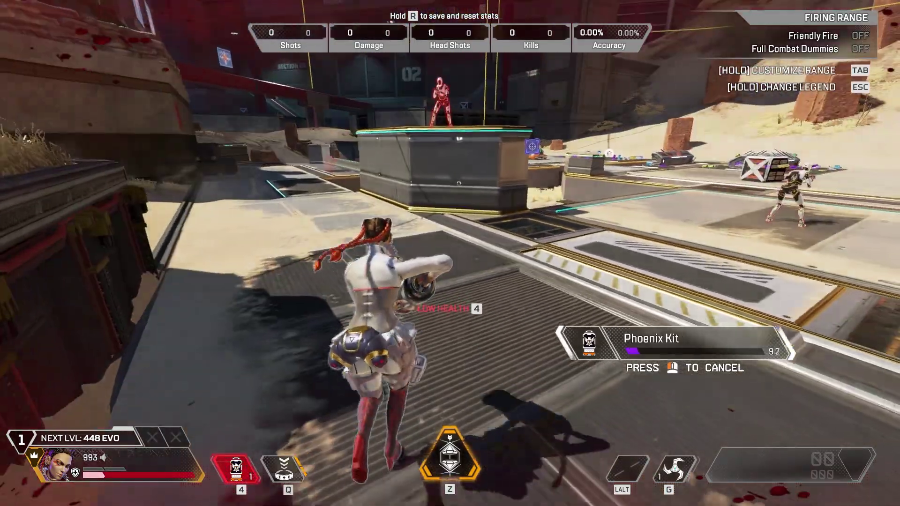
{"action": "key", "text": "w"}
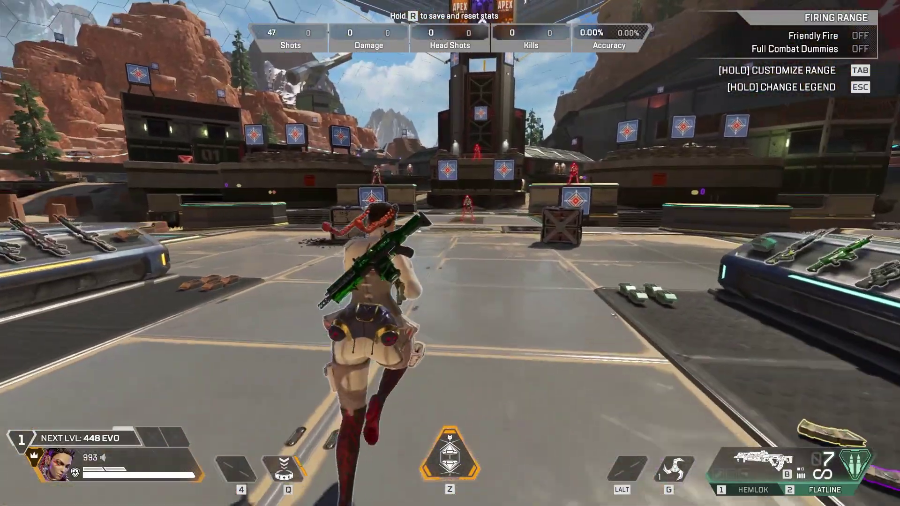
{"action": "key", "text": "w"}
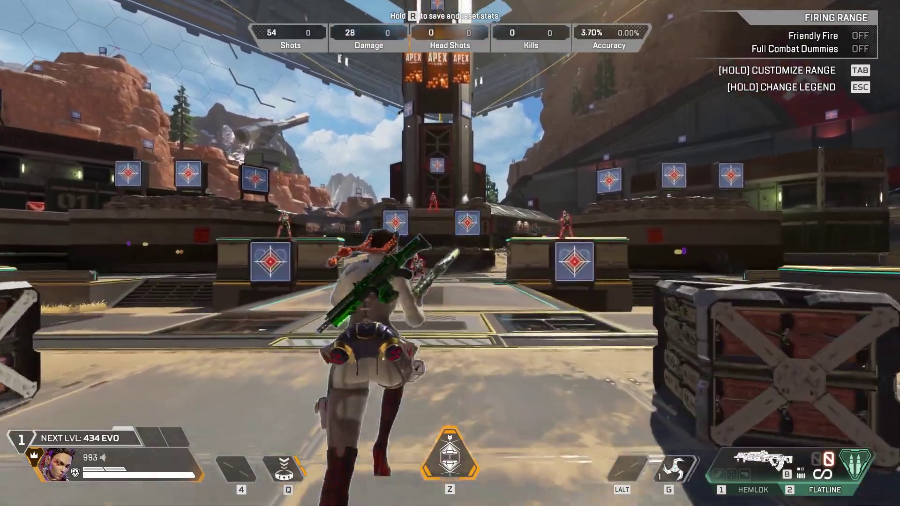
{"action": "key", "text": "w"}
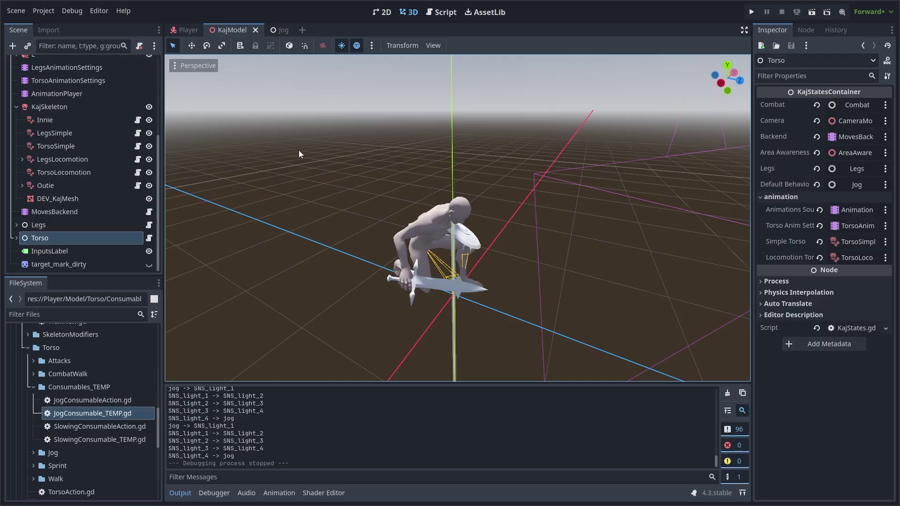
Compare the exported properties of the Legs and Torso nodes in the KajModel scene
{"action": "left_click", "coordinate": [65, 226]}
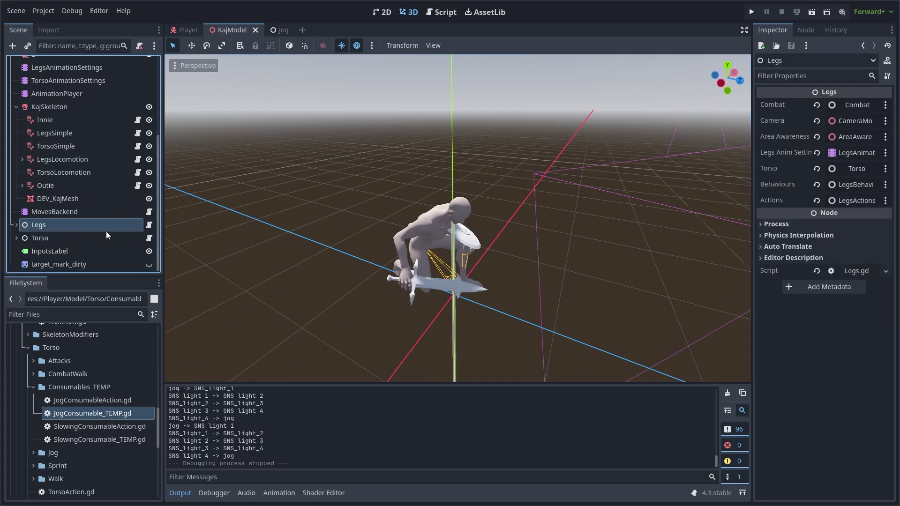
{"action": "left_click", "coordinate": [103, 236]}
{"action": "left_click", "coordinate": [111, 227]}
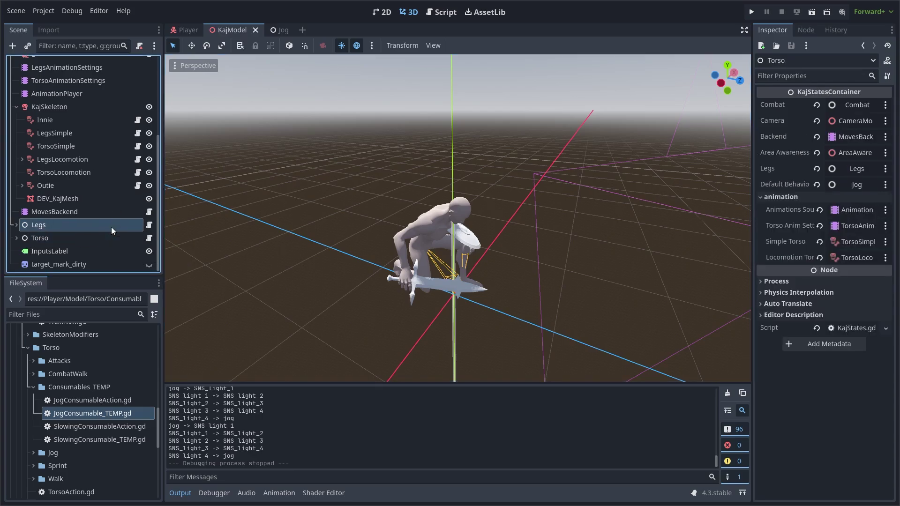
{"action": "left_click", "coordinate": [126, 237]}
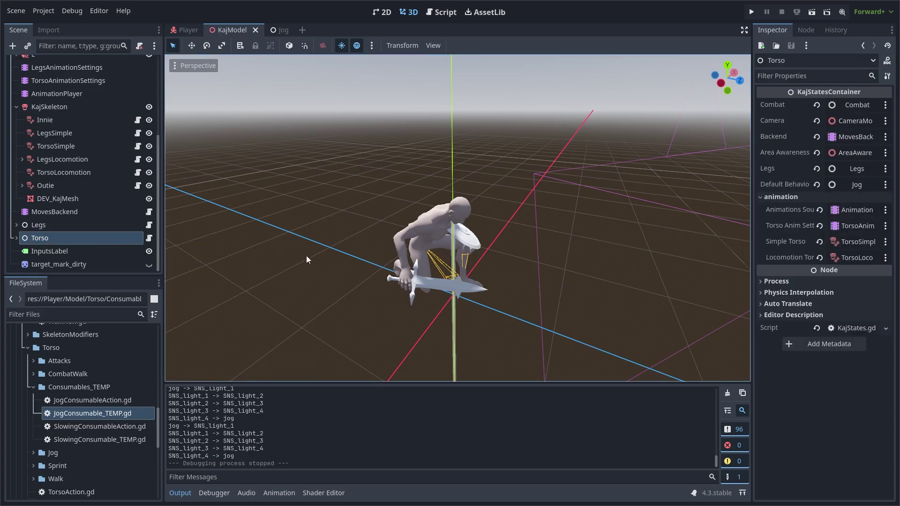
Open the script of the Jog node under Torso and follow it to the TorsoBehaviour class and its LegsBehaviour type
{"action": "left_click", "coordinate": [16, 237]}
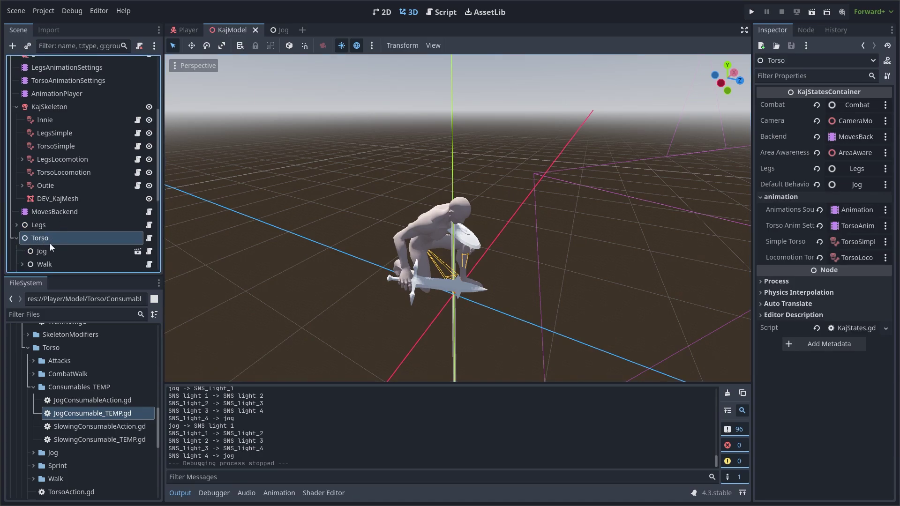
{"action": "left_click", "coordinate": [49, 250]}
{"action": "left_click", "coordinate": [149, 252]}
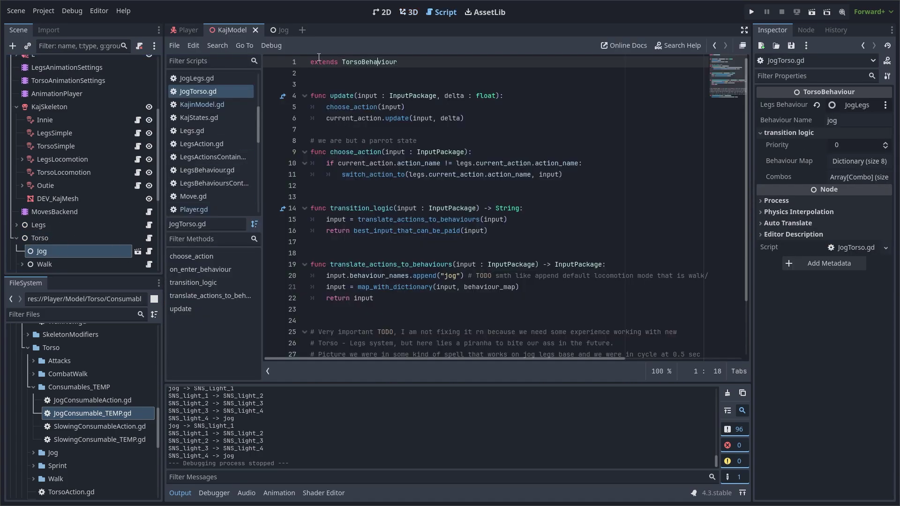
{"action": "left_click", "coordinate": [364, 63], "text": "ctrl"}
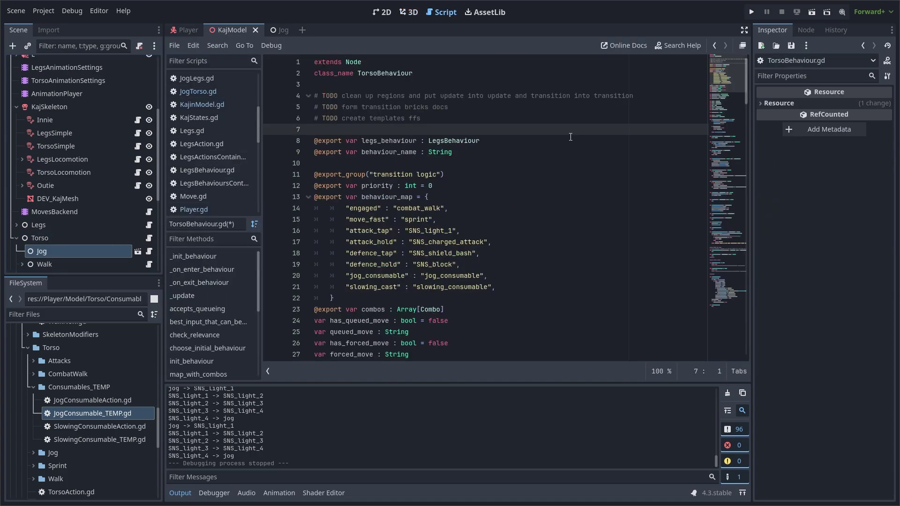
{"action": "left_click", "coordinate": [453, 141], "text": "ctrl"}
{"action": "scroll", "coordinate": [598, 142], "scroll_direction": "up", "scroll_amount": 5}
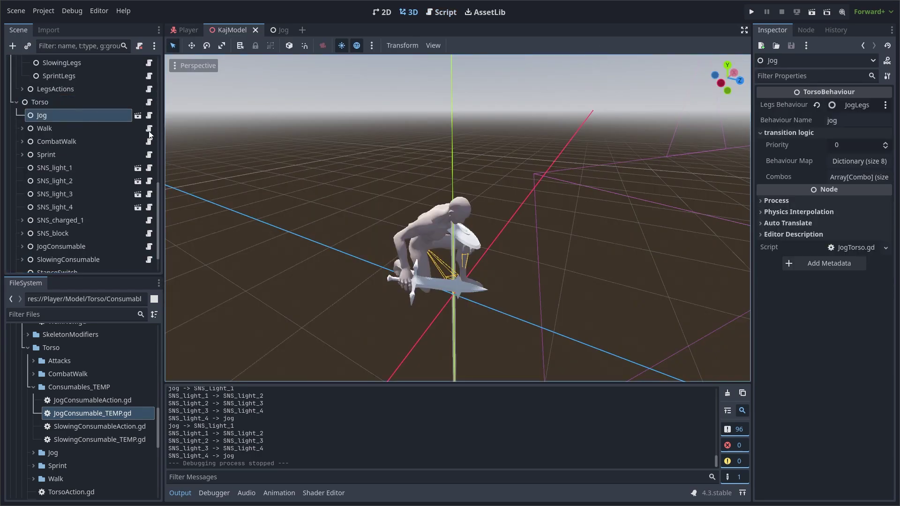
Inspect the properties of Torso's child behaviours CombatWalk, Sprint, SNS_light_1, SNS_light_2, SNS_charged_1 and SNS_block
{"action": "left_click", "coordinate": [107, 143]}
{"action": "left_click", "coordinate": [102, 156]}
{"action": "left_click", "coordinate": [94, 170]}
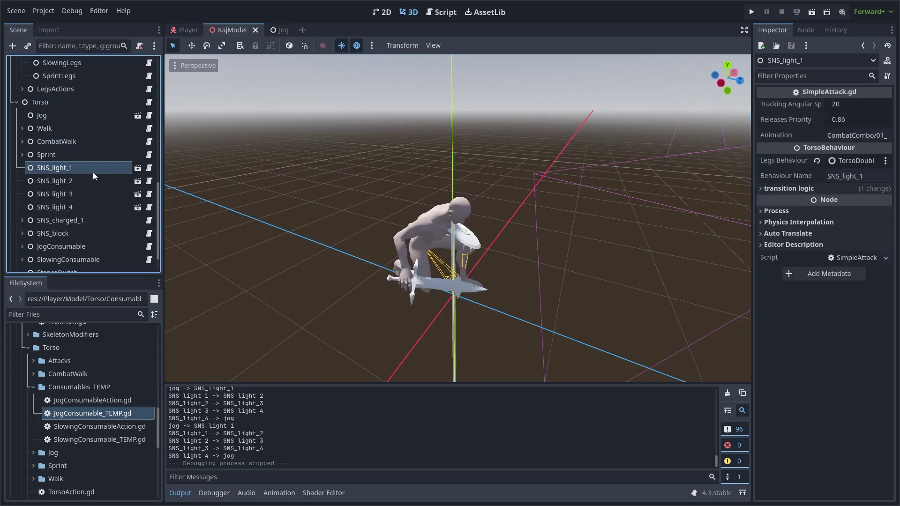
{"action": "left_click", "coordinate": [95, 182]}
{"action": "left_click", "coordinate": [96, 220]}
{"action": "left_click", "coordinate": [97, 231]}
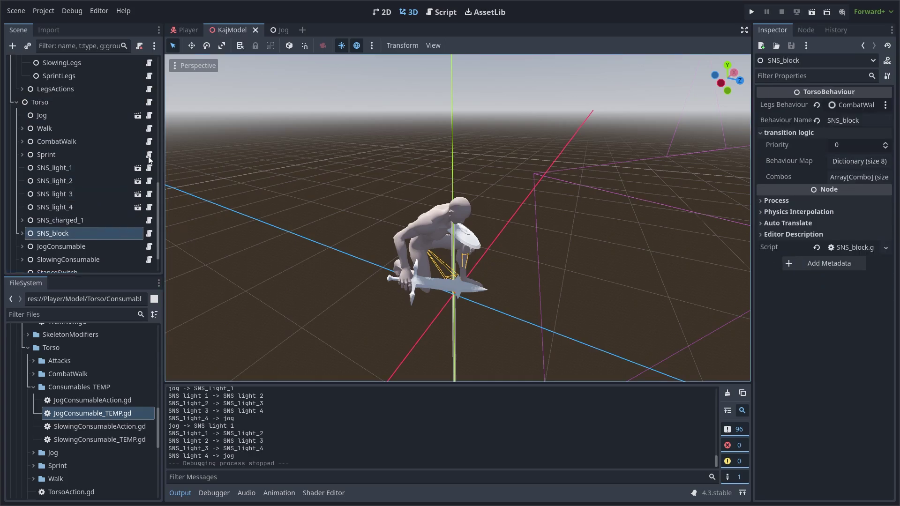
Go from a torso behaviour's script to the TorsoBehaviour class and examine its exported variables
{"action": "key", "text": "ctrl+F3"}
{"action": "left_click", "coordinate": [358, 63], "text": "ctrl"}
{"action": "scroll", "coordinate": [519, 99], "scroll_direction": "up", "scroll_amount": 2}
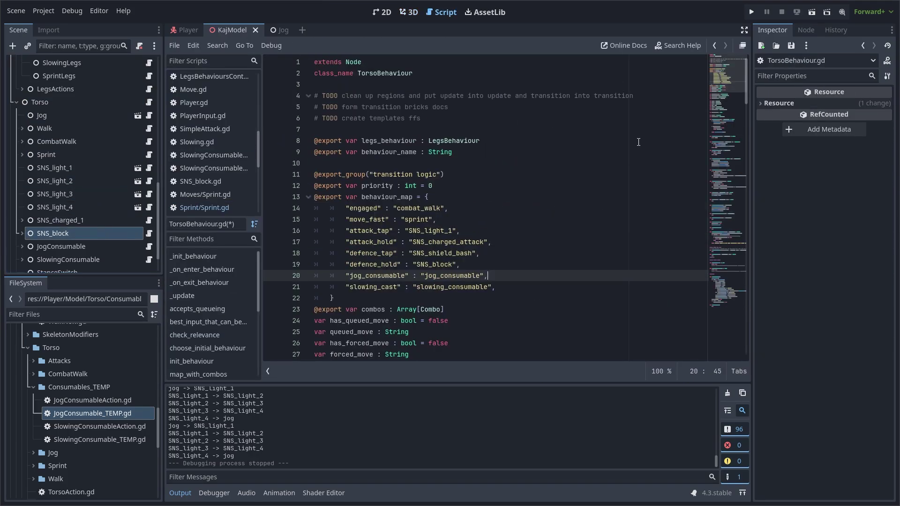
{"action": "left_click", "coordinate": [563, 305]}
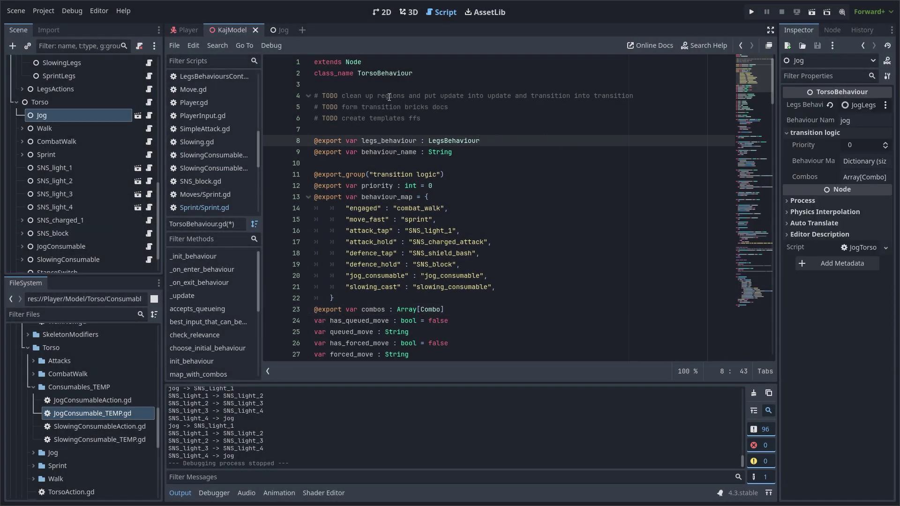
Widen the Inspector for the Jog node and view the nodes selectable as its Legs Behaviour, leaving the assignment as is
{"action": "left_click", "coordinate": [80, 116]}
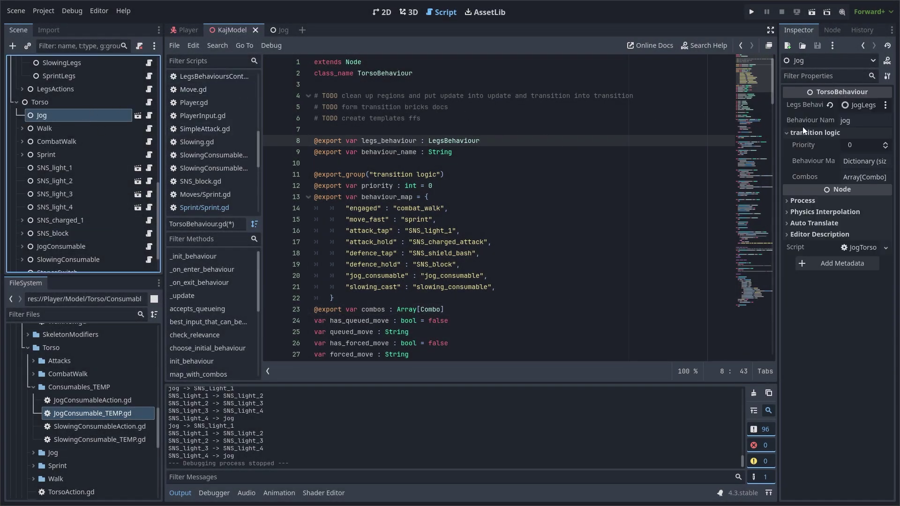
{"action": "left_click_drag", "start_coordinate": [778, 263], "coordinate": [655, 148]}
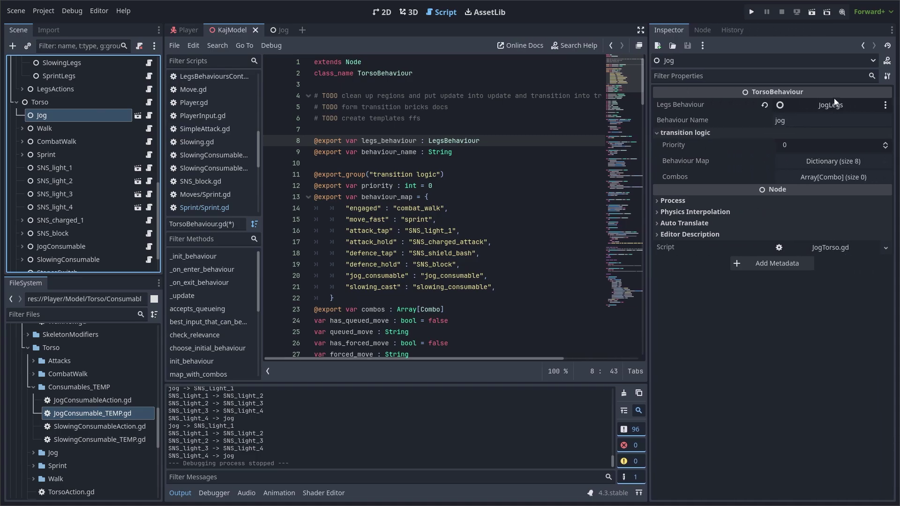
{"action": "left_click", "coordinate": [808, 105]}
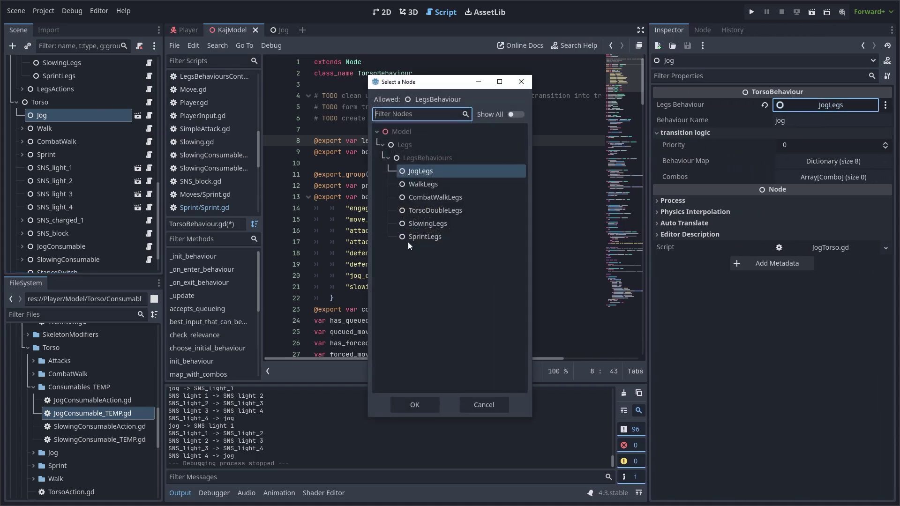
{"action": "left_click", "coordinate": [521, 81]}
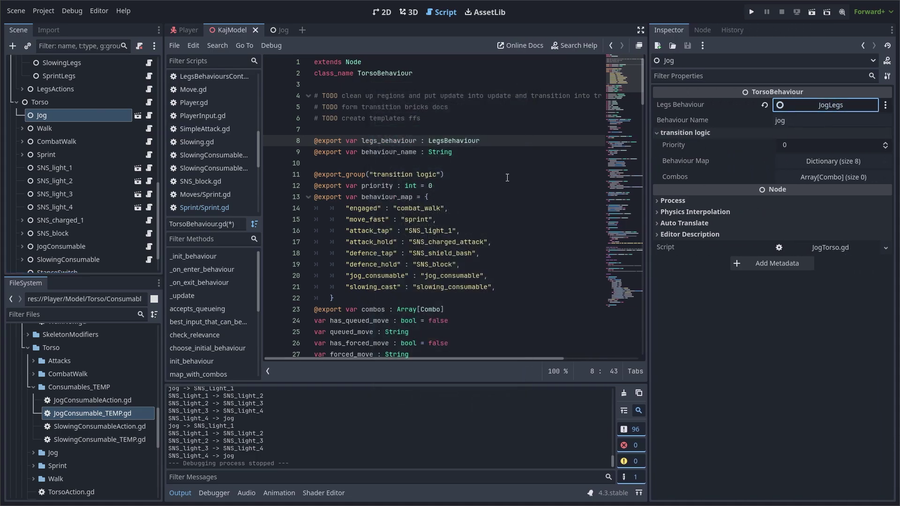
Open the script of the JogLegs node under LegsBehaviours and examine its used_actions array
{"action": "scroll", "coordinate": [108, 160], "scroll_direction": "up", "scroll_amount": 3}
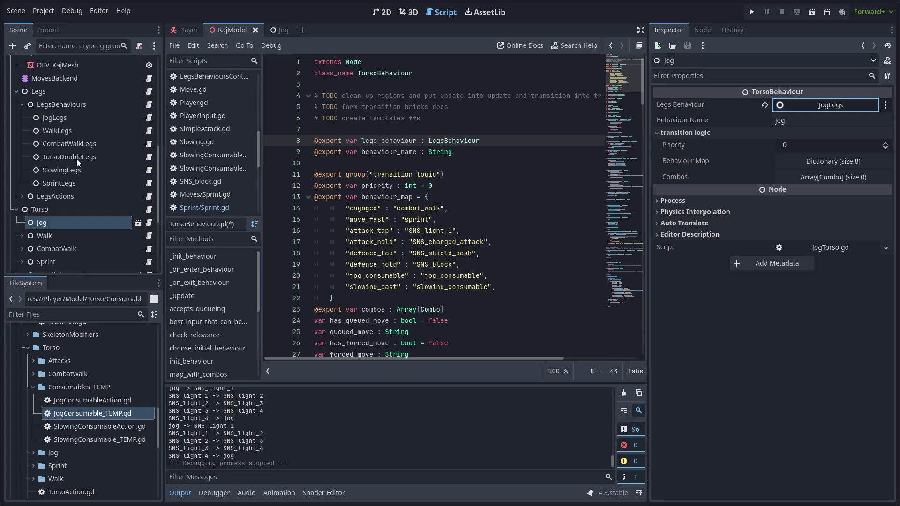
{"action": "left_click", "coordinate": [149, 118]}
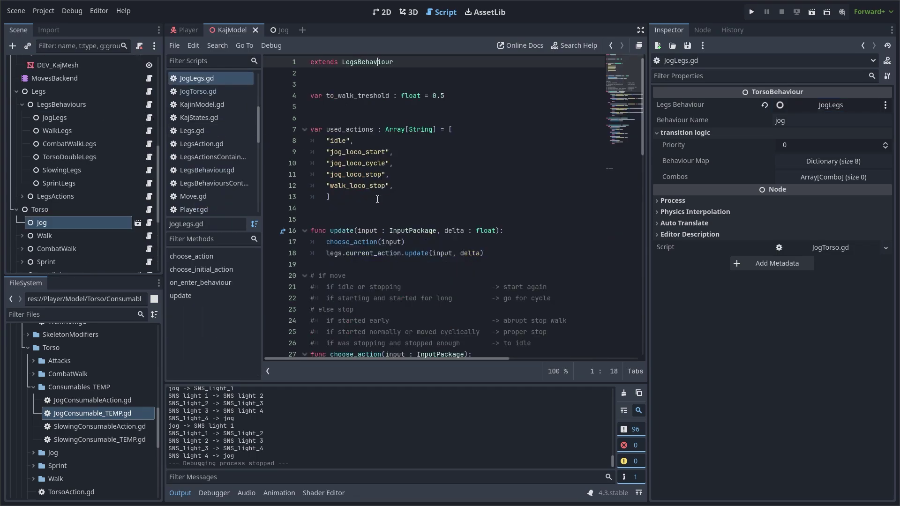
{"action": "left_click_drag", "start_coordinate": [377, 199], "coordinate": [281, 130]}
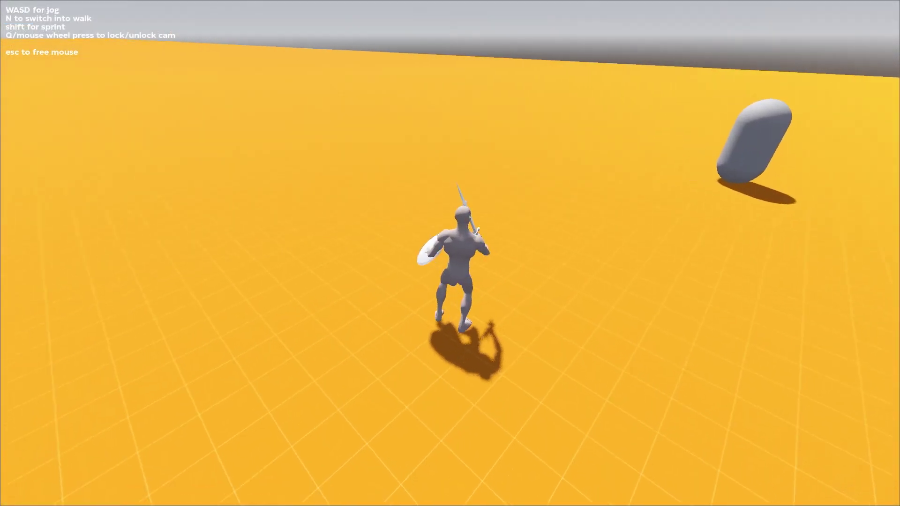
Move the character around the running test scene to examine its jog start, cycle and stop animations
{"action": "key", "text": "d"}
{"action": "key", "text": "a"}
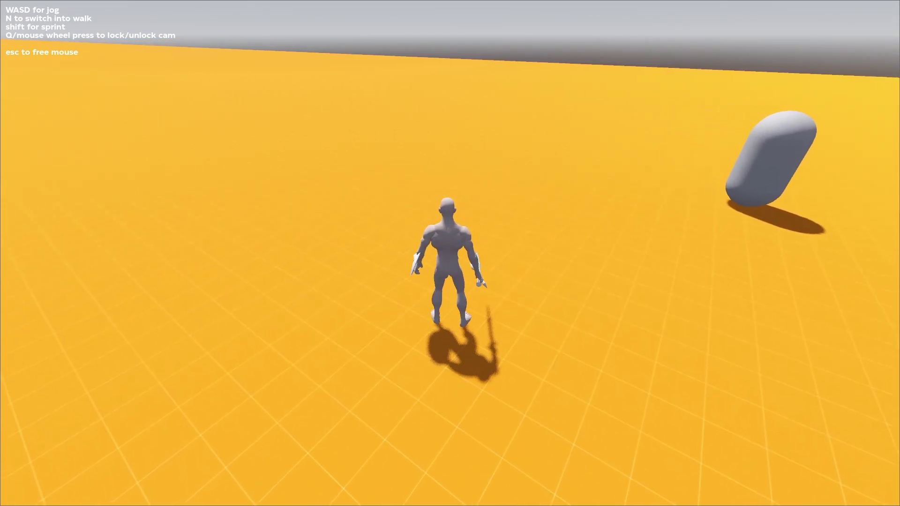
{"action": "key", "text": "w"}
{"action": "key", "text": "w"}
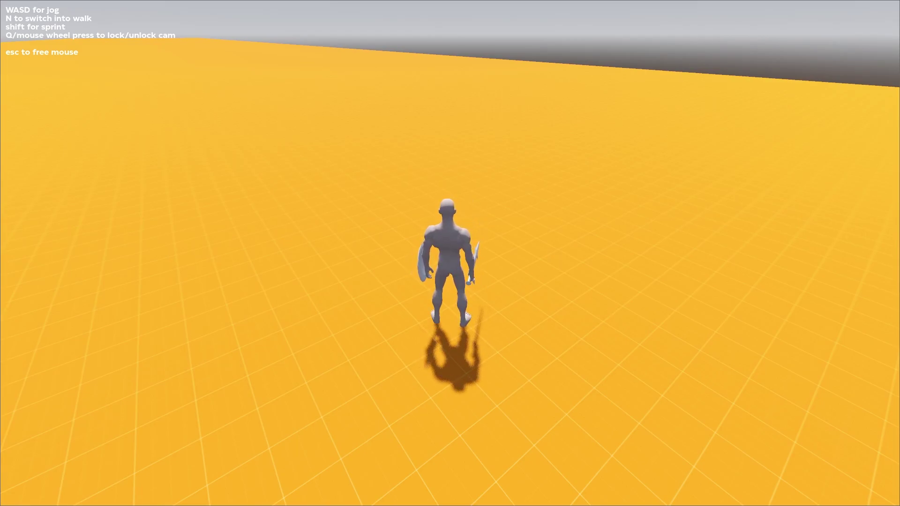
{"action": "key", "text": "w"}
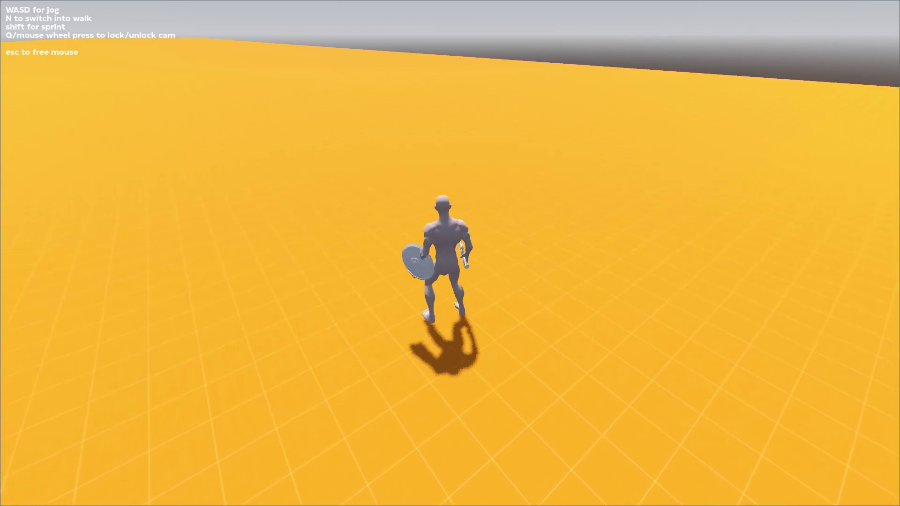
{"action": "key", "text": "w"}
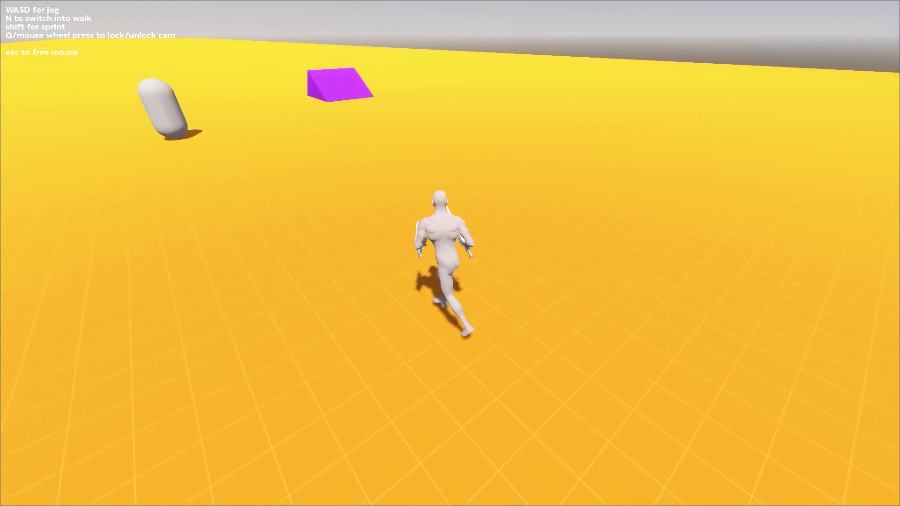
{"action": "key", "text": "w"}
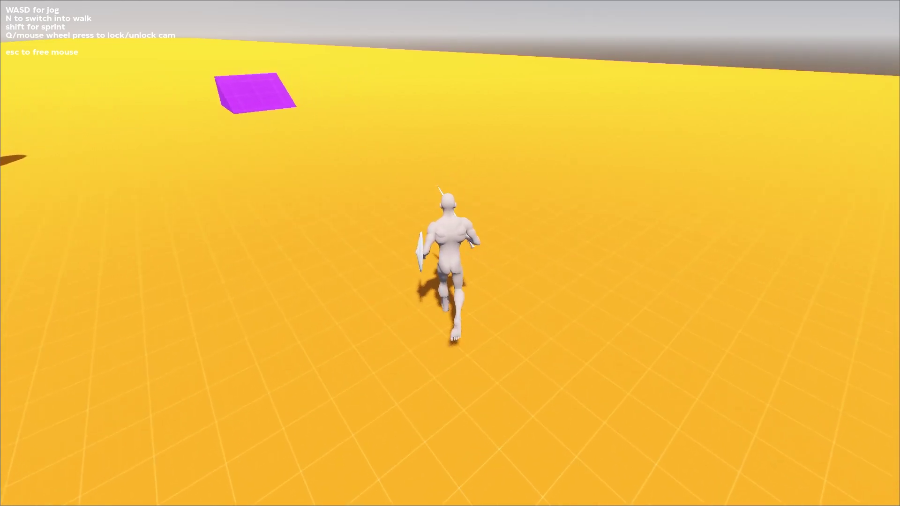
{"action": "key", "text": "w"}
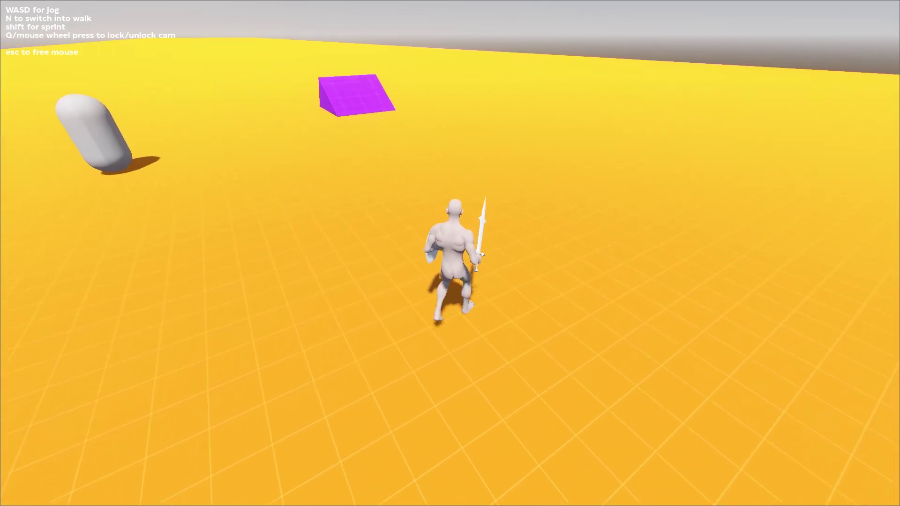
{"action": "key", "text": "w"}
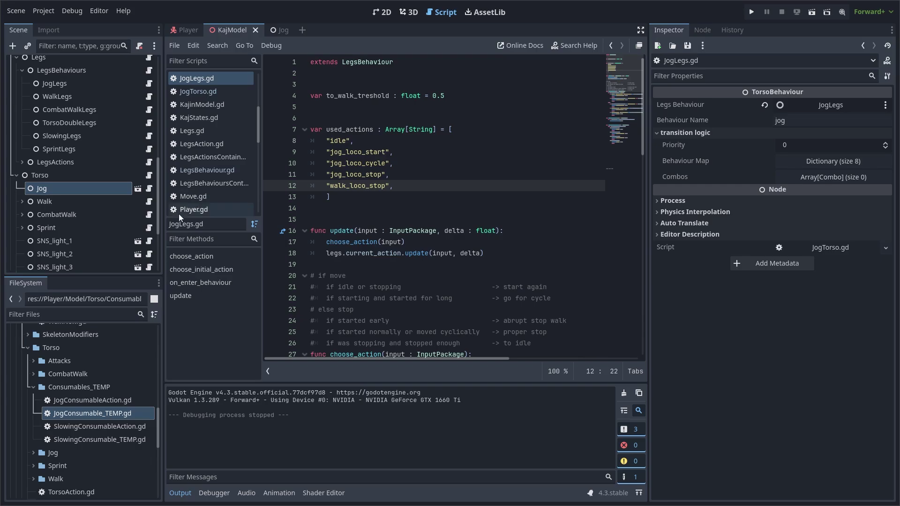
Open the root Model node's script and narrow both side docks to give the code editor more width
{"action": "left_click_drag", "start_coordinate": [159, 189], "coordinate": [170, 97]}
{"action": "left_click", "coordinate": [136, 64]}
{"action": "scroll", "coordinate": [455, 171], "scroll_direction": "up", "scroll_amount": 1}
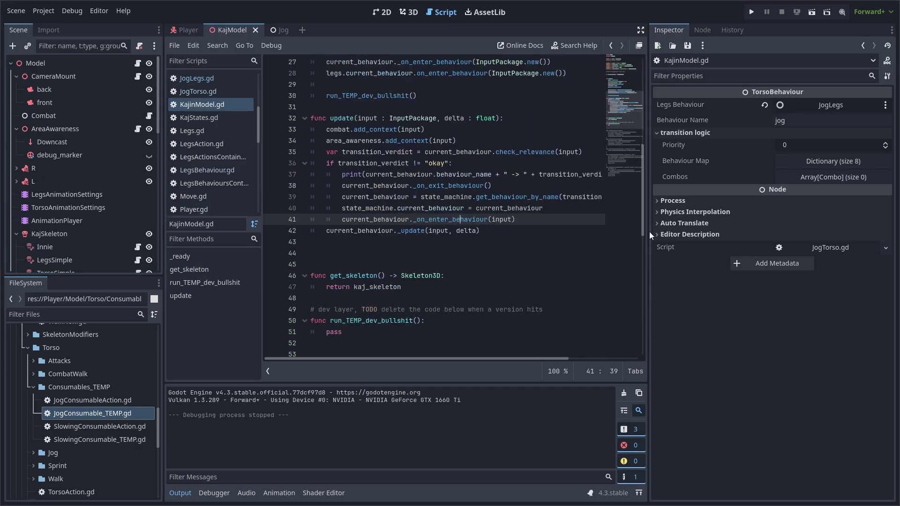
{"action": "left_click_drag", "start_coordinate": [649, 231], "coordinate": [794, 232]}
{"action": "left_click_drag", "start_coordinate": [164, 224], "coordinate": [127, 223]}
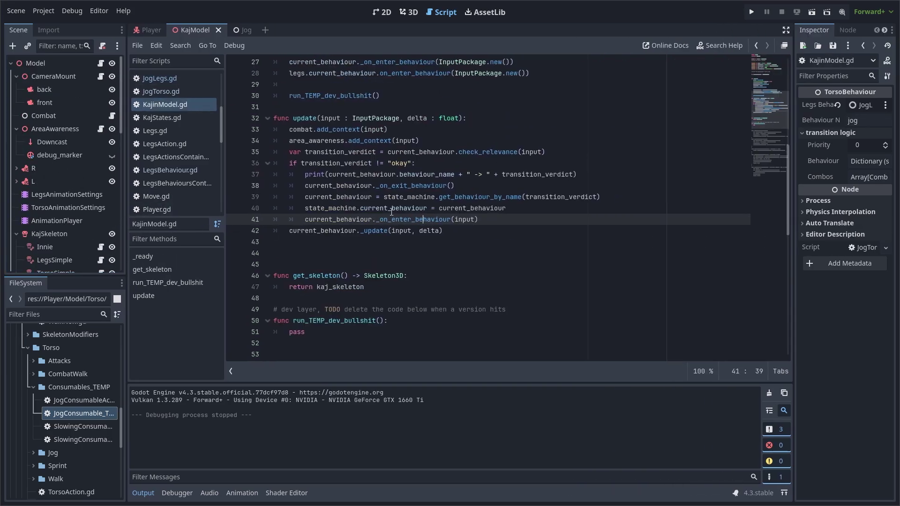
Walk through the update function in KajinModel.gd, from the check_relevance call through the exit, lookup and enter behaviour lines
{"action": "left_click", "coordinate": [612, 154]}
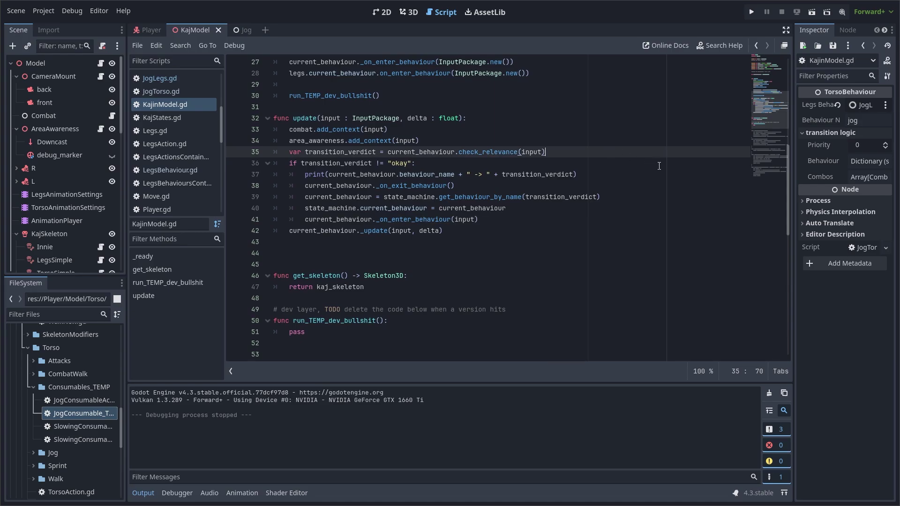
{"action": "left_click", "coordinate": [611, 186]}
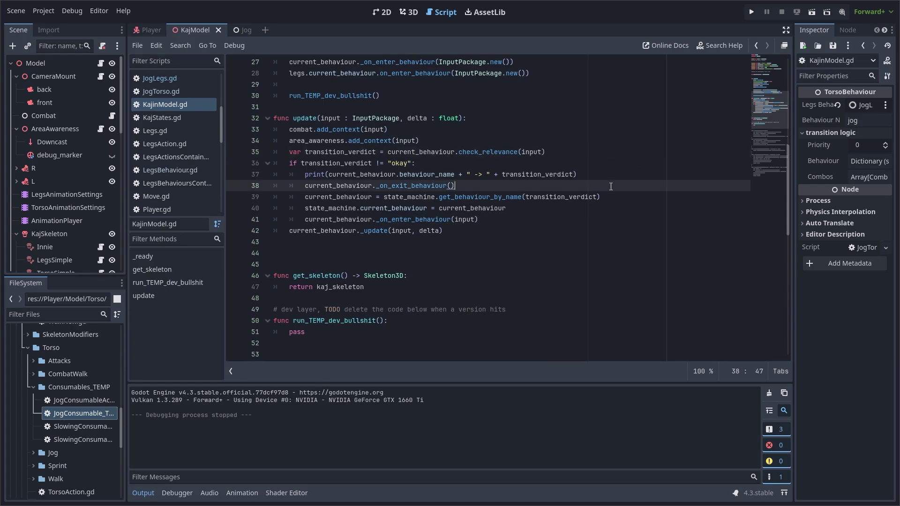
{"action": "left_click", "coordinate": [635, 196]}
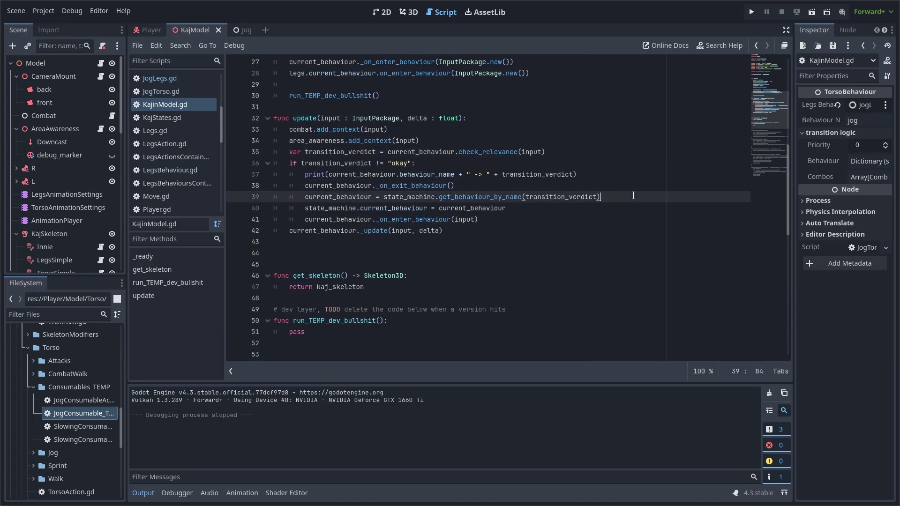
{"action": "left_click", "coordinate": [503, 220]}
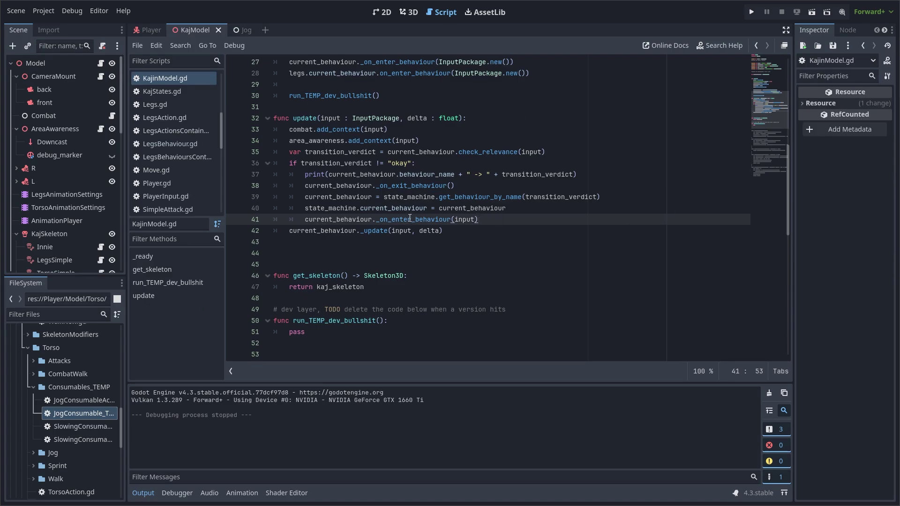
Jump to the _on_enter_behaviour definition in TorsoBehaviour.gd and walk through its legs.switch_to and on_enter_behaviour lines
{"action": "left_click", "coordinate": [410, 219], "text": "ctrl"}
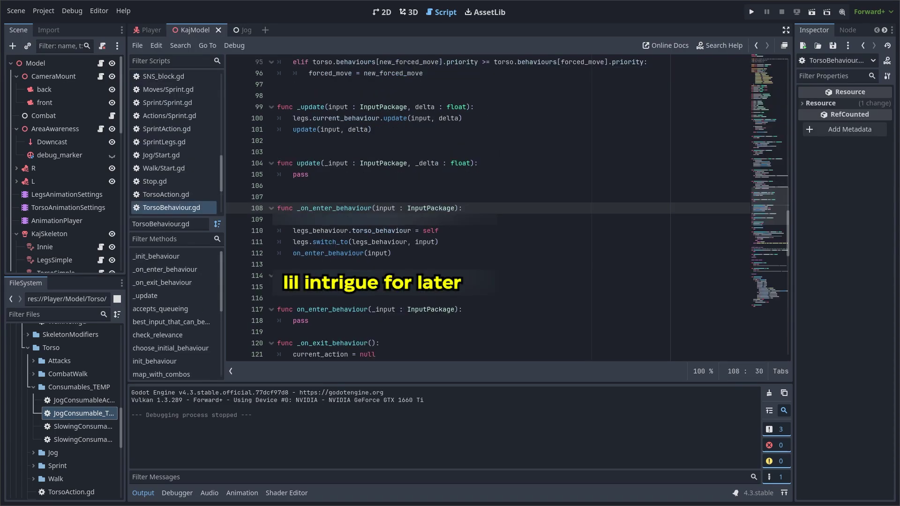
{"action": "left_click", "coordinate": [522, 243]}
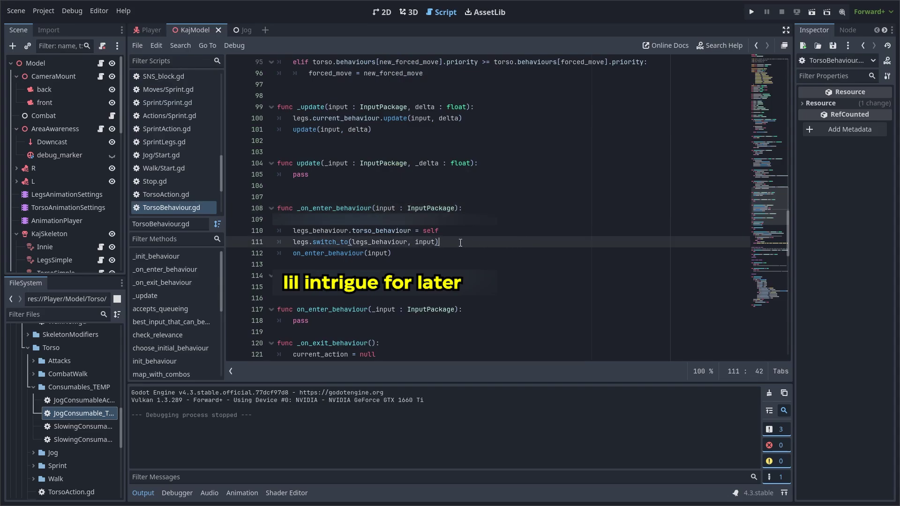
{"action": "left_click", "coordinate": [488, 255]}
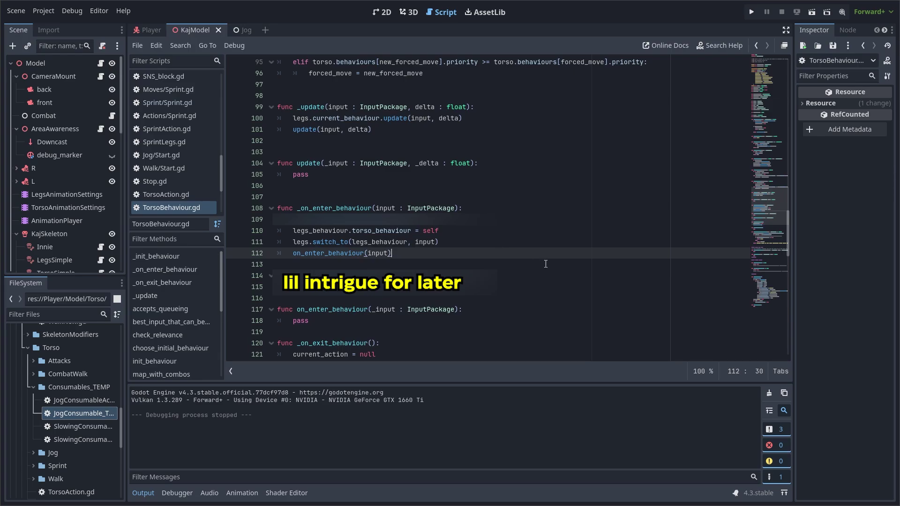
{"action": "left_click", "coordinate": [486, 241]}
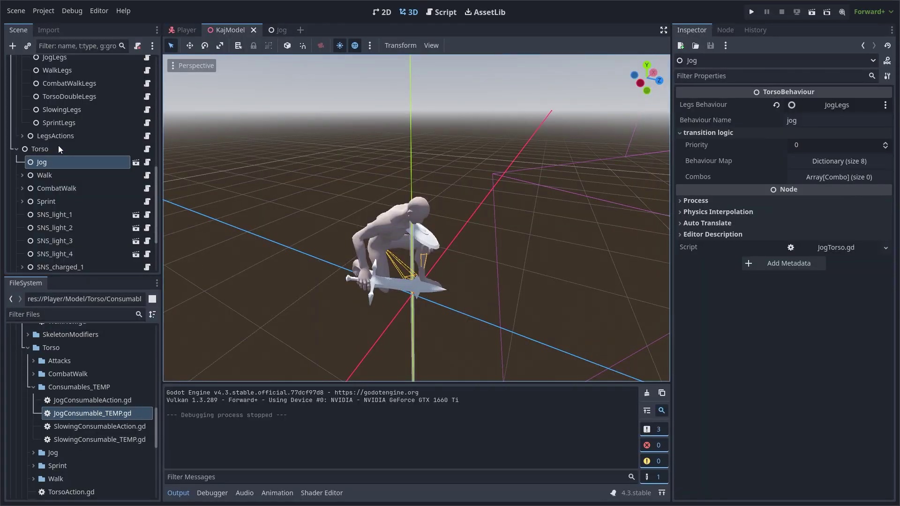
Select the JogConsumable node under Torso, view the nodes selectable as its Legs Behaviour, and leave the assignment as is
{"action": "left_click", "coordinate": [58, 147]}
{"action": "left_click", "coordinate": [63, 161]}
{"action": "scroll", "coordinate": [96, 197], "scroll_direction": "down", "scroll_amount": 3}
{"action": "left_click", "coordinate": [49, 211]}
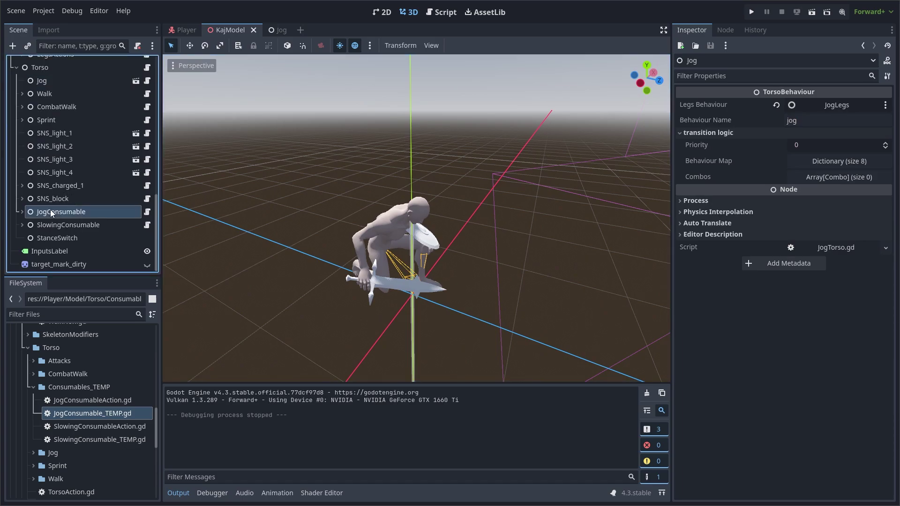
{"action": "left_click", "coordinate": [848, 106]}
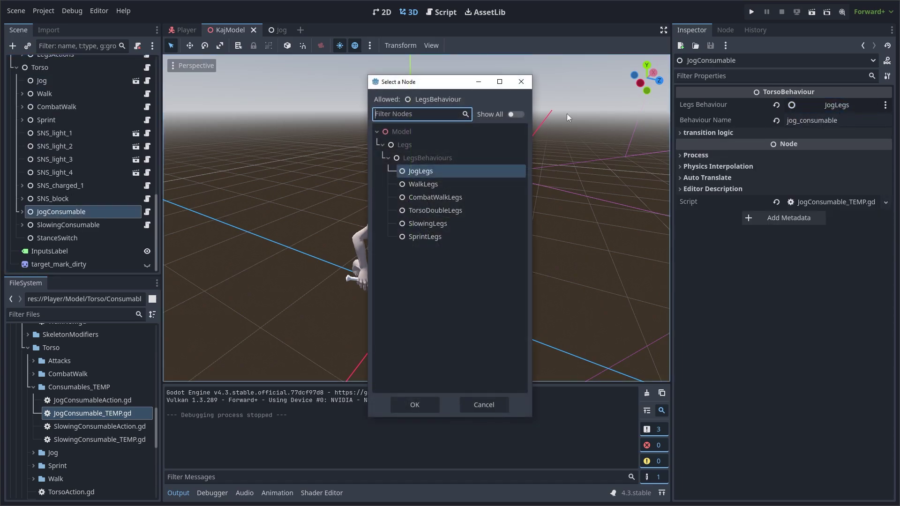
{"action": "left_click", "coordinate": [521, 82]}
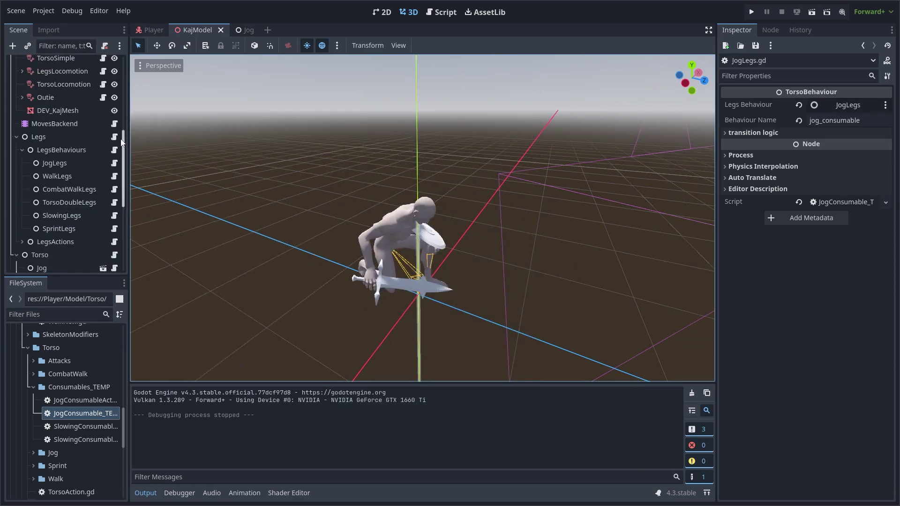
Open the Legs node's script and examine the next_legs_behaviour != current_behaviour condition in its switch_to function
{"action": "left_click", "coordinate": [114, 137]}
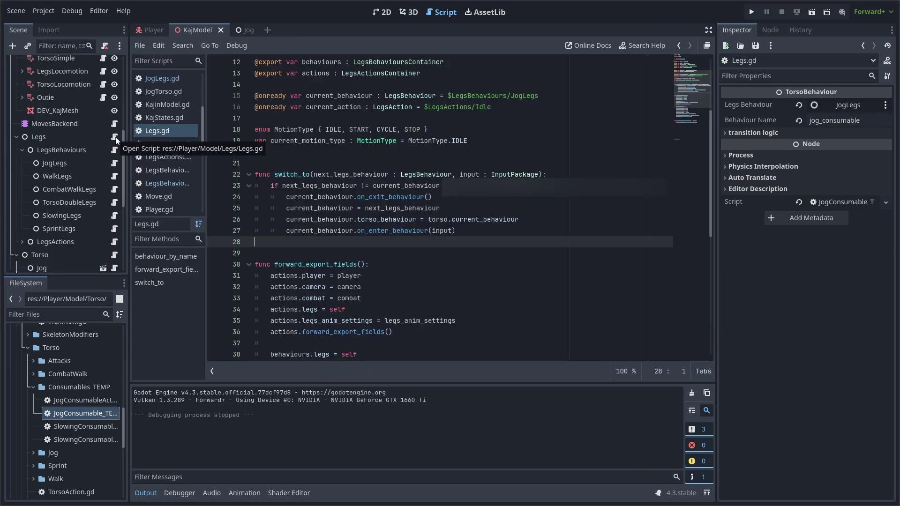
{"action": "left_click_drag", "start_coordinate": [269, 186], "coordinate": [440, 186]}
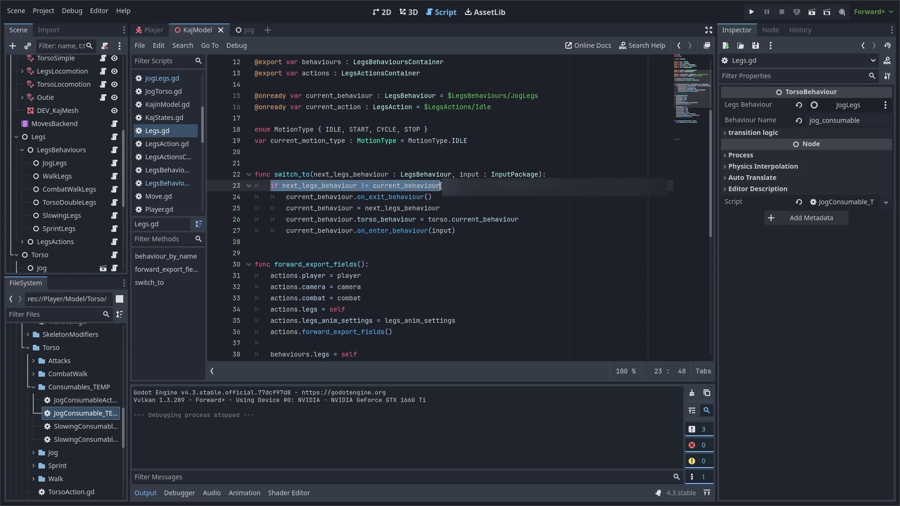
{"action": "left_click", "coordinate": [591, 231]}
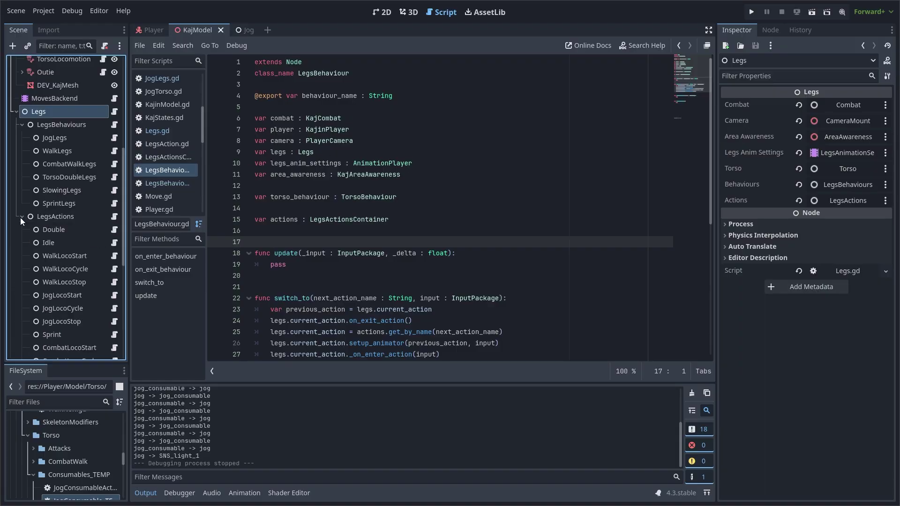
Open the script of the Double node under LegsActions and follow its parent class to the variables in LegsAction.gd
{"action": "left_click_drag", "start_coordinate": [124, 192], "coordinate": [125, 210]}
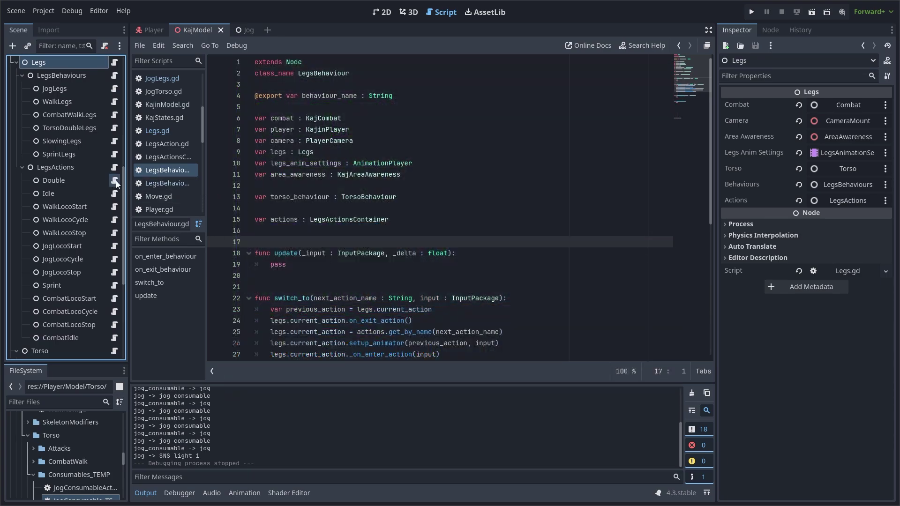
{"action": "left_click", "coordinate": [114, 181]}
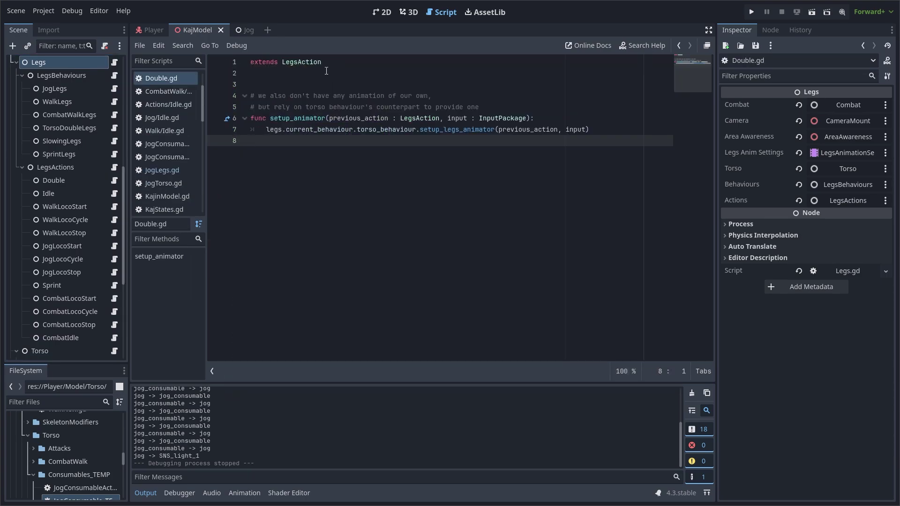
{"action": "left_click", "coordinate": [306, 62], "text": "ctrl"}
{"action": "scroll", "coordinate": [578, 133], "scroll_direction": "up", "scroll_amount": 4}
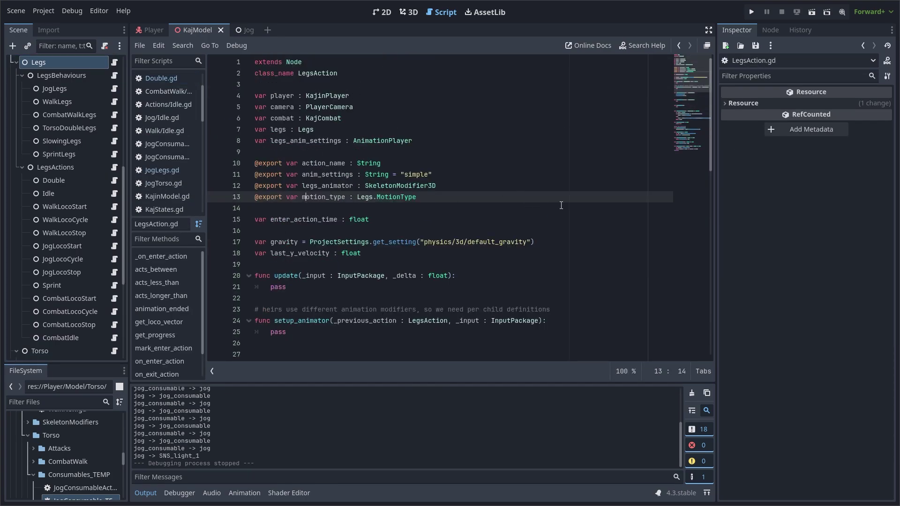
Compare the properties of several LegsActions nodes, including Double, Idle, WalkLocoStart, WalkLocoCycle, JogLocoStop, CombatLocoCycle and CombatLocoStop
{"action": "left_click", "coordinate": [68, 182]}
{"action": "left_click", "coordinate": [68, 195]}
{"action": "left_click", "coordinate": [69, 204]}
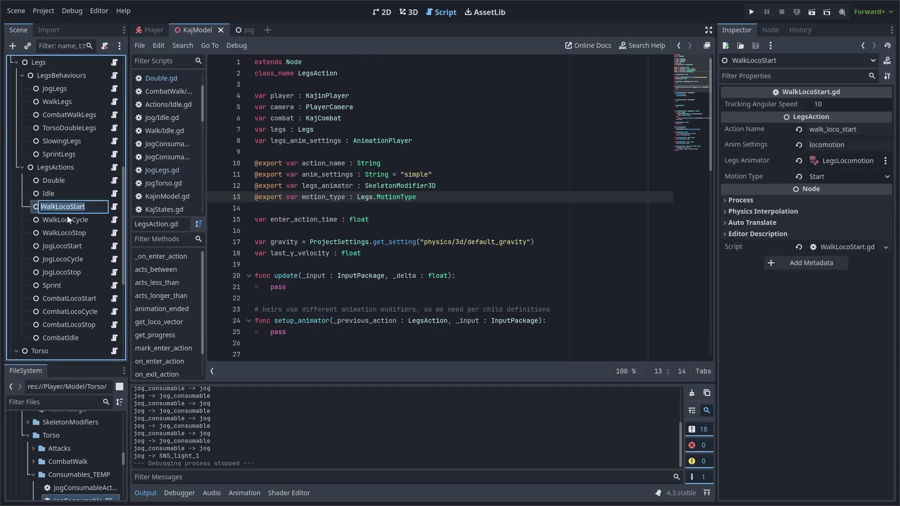
{"action": "left_click", "coordinate": [68, 222]}
{"action": "left_click", "coordinate": [63, 274]}
{"action": "left_click", "coordinate": [66, 313]}
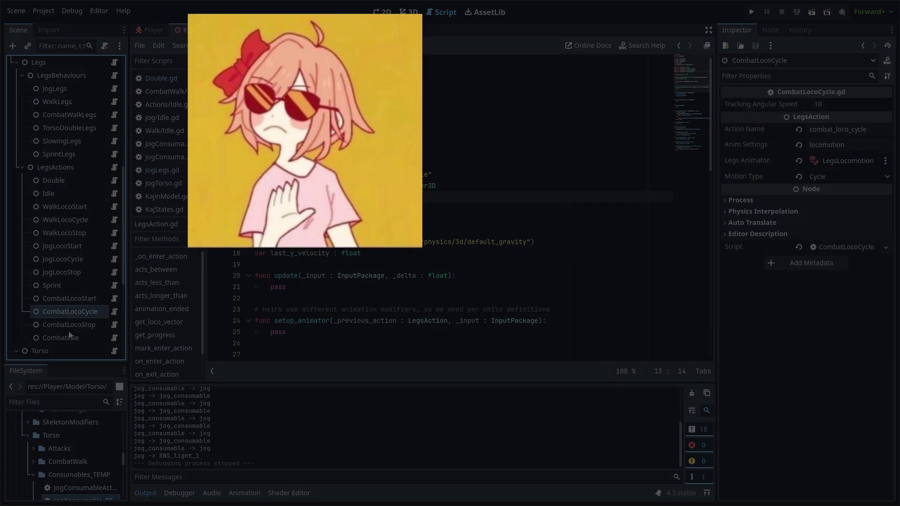
{"action": "left_click", "coordinate": [68, 328]}
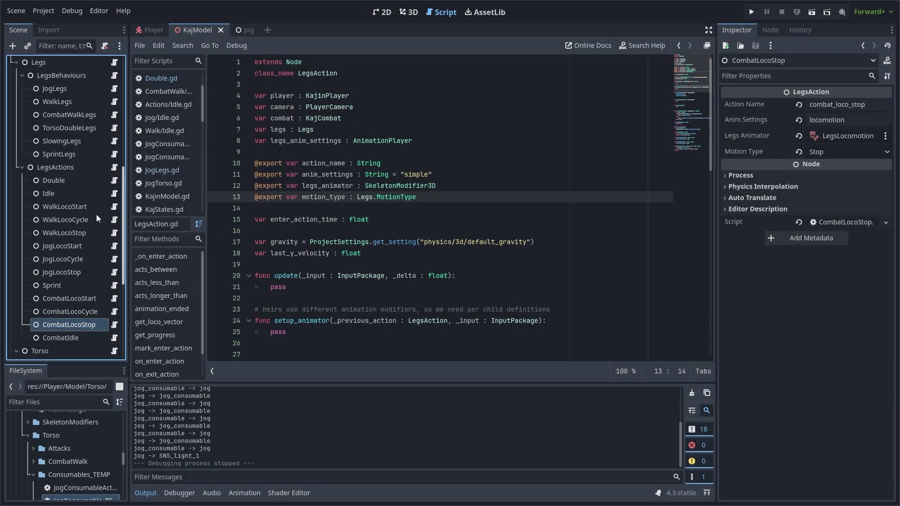
Check the JogLegs and WalkLegs nodes, and read JogLegs.gd from its used_actions array down through the action-choosing code
{"action": "scroll", "coordinate": [77, 192], "scroll_direction": "up", "scroll_amount": 1}
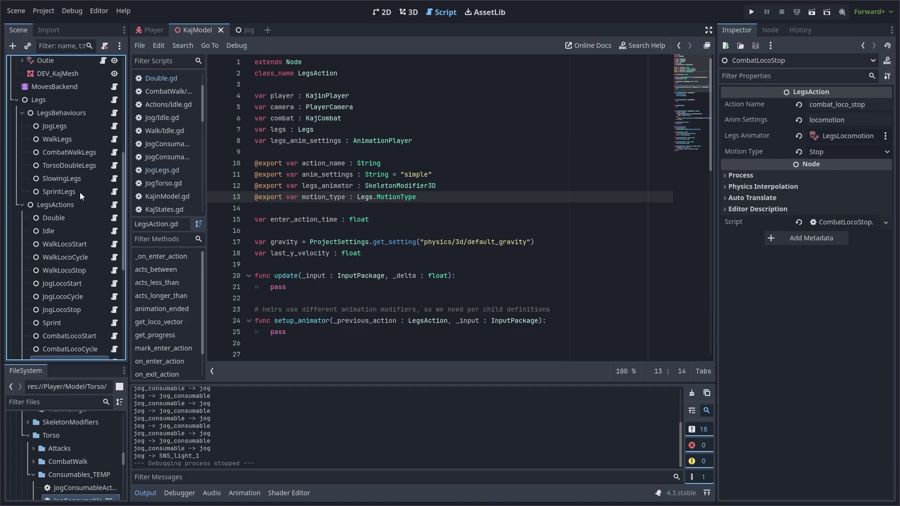
{"action": "scroll", "coordinate": [92, 241], "scroll_direction": "up", "scroll_amount": 1}
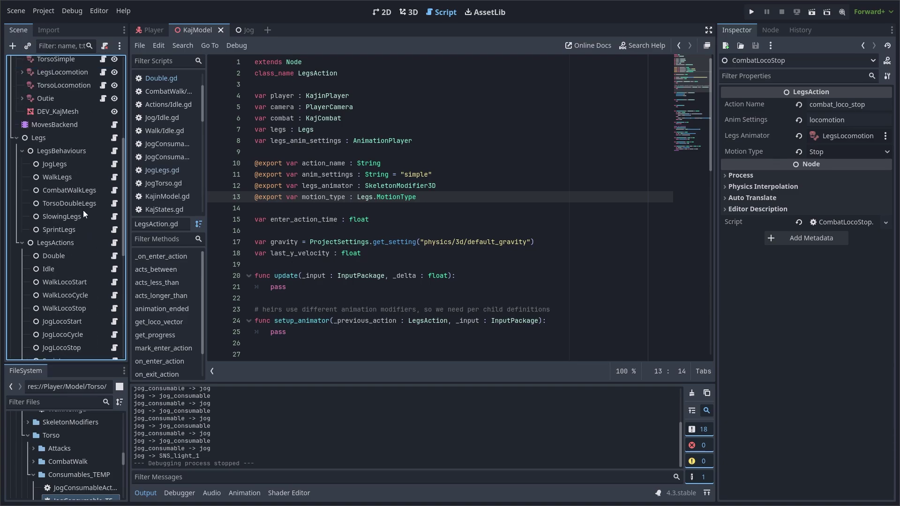
{"action": "left_click", "coordinate": [72, 165]}
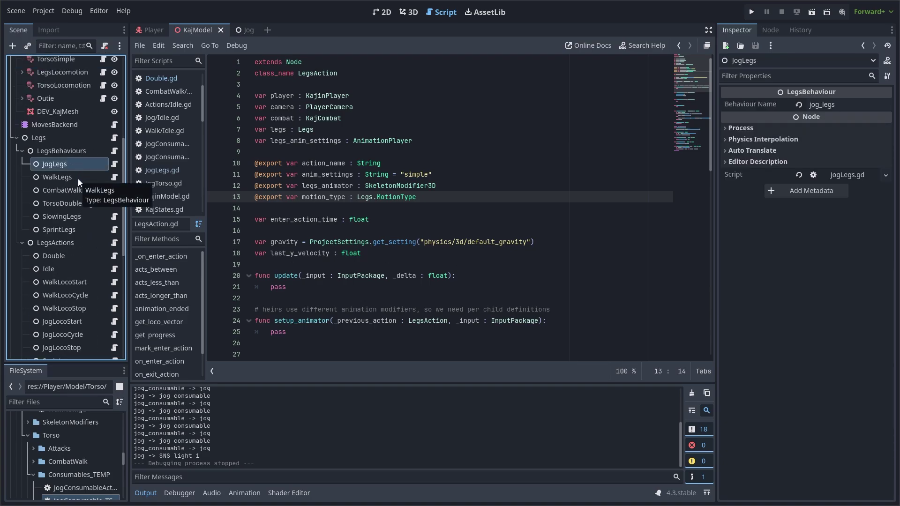
{"action": "left_click", "coordinate": [77, 178]}
{"action": "left_click", "coordinate": [115, 165]}
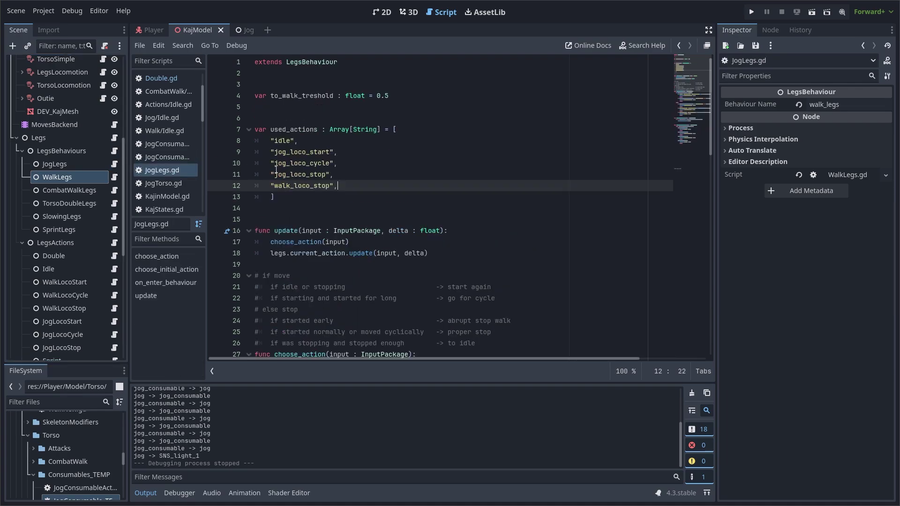
{"action": "triple_click", "coordinate": [323, 141]}
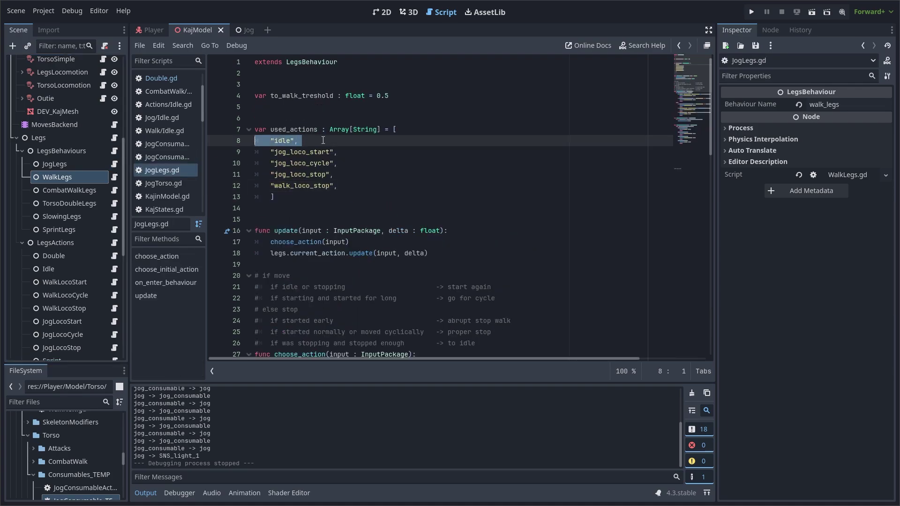
{"action": "left_click", "coordinate": [363, 143]}
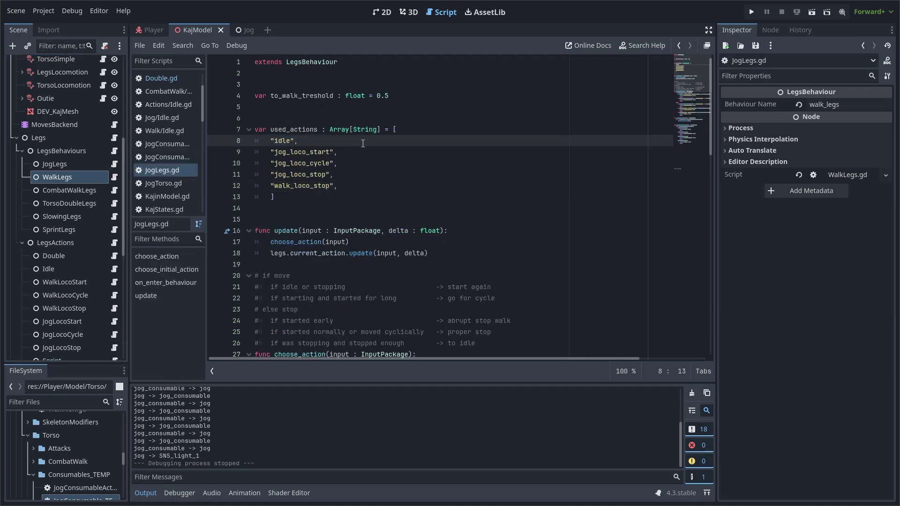
{"action": "scroll", "coordinate": [490, 144], "scroll_direction": "down", "scroll_amount": 14}
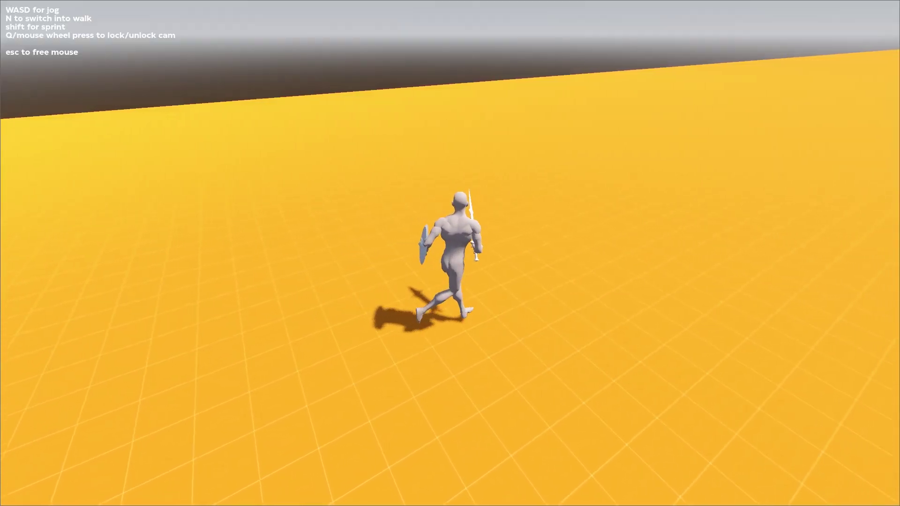
Toggle the character repeatedly between jog and walk in the running test scene to examine the leg transitions
{"action": "key", "text": "n"}
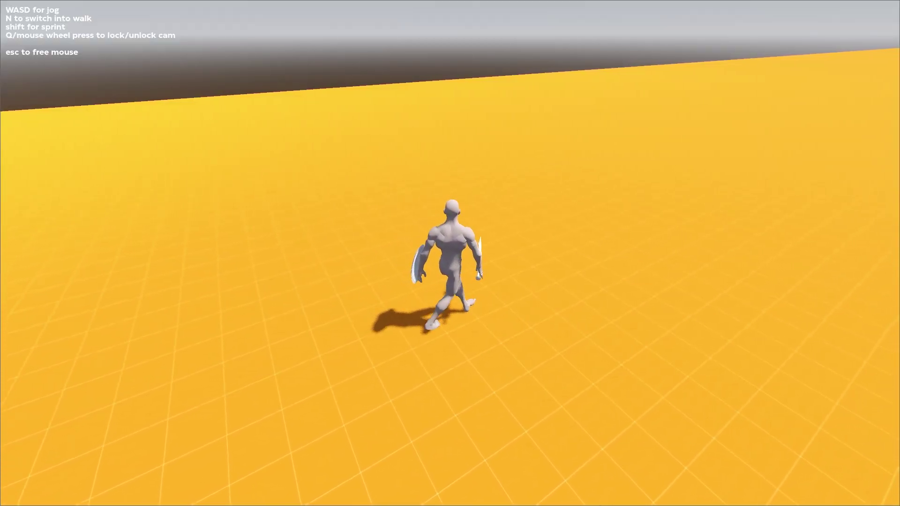
{"action": "key", "text": "n"}
{"action": "key", "text": "n"}
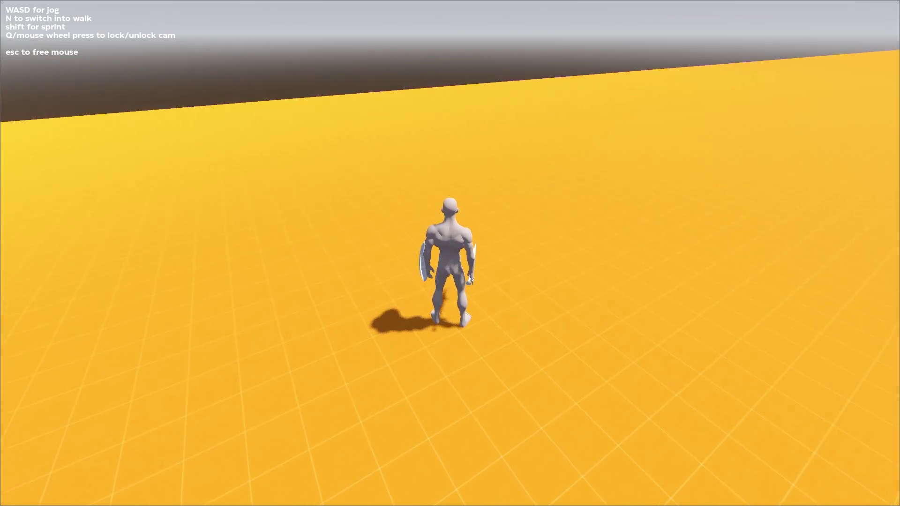
{"action": "key", "text": "n"}
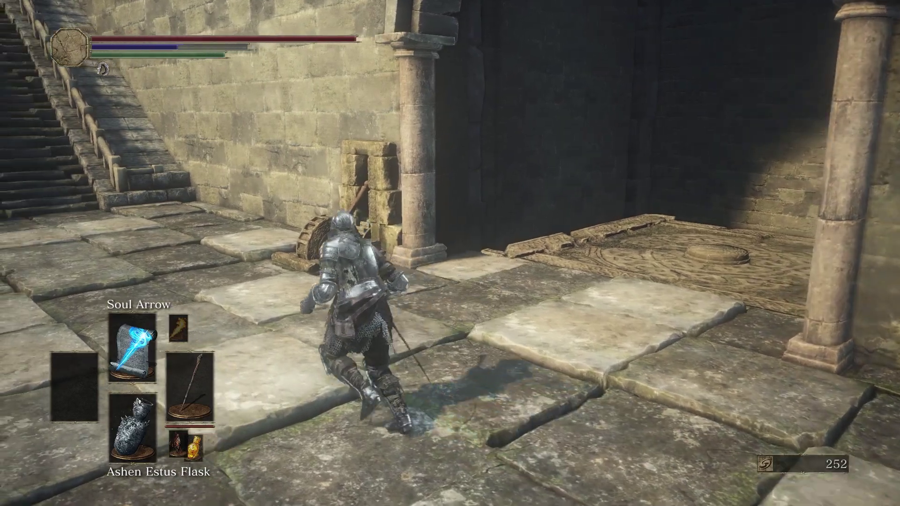
{"action": "key", "text": "w"}
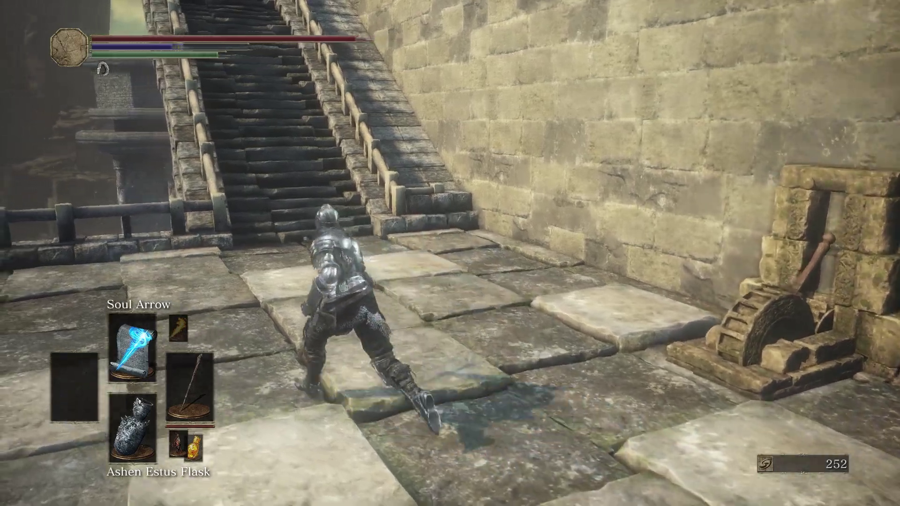
{"action": "key", "text": "w"}
{"action": "left_click", "coordinate": [450, 253]}
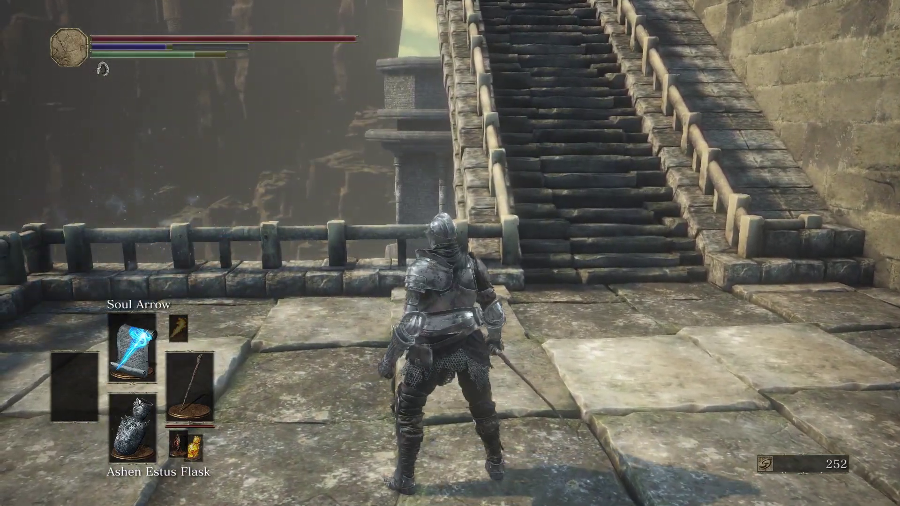
{"action": "key", "text": "d"}
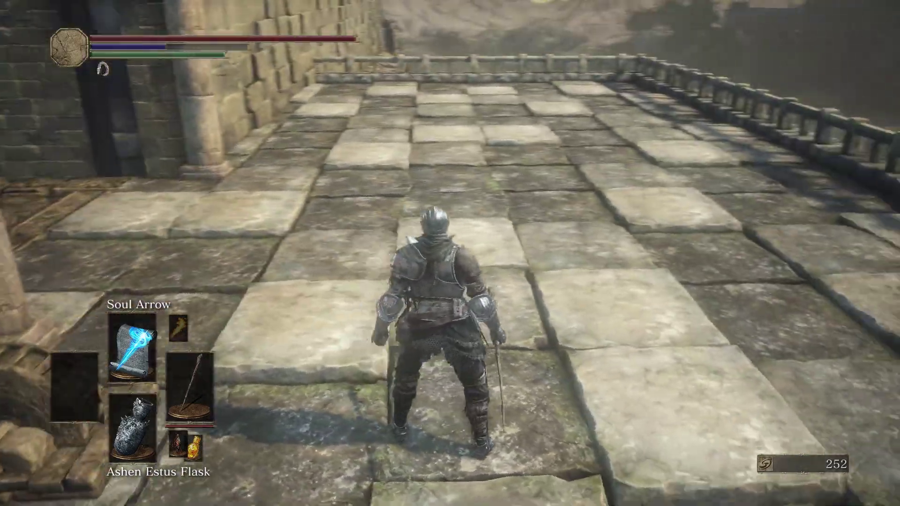
{"action": "key", "text": "w"}
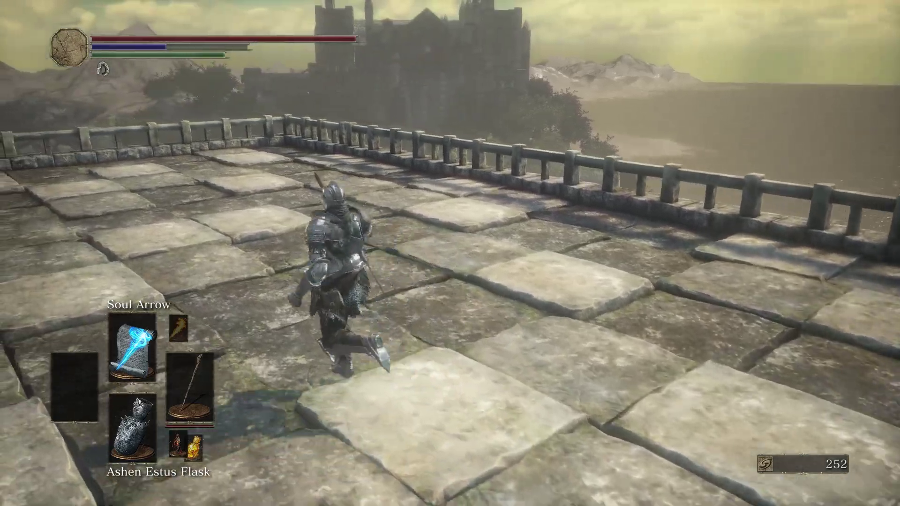
{"action": "left_click", "coordinate": [450, 253]}
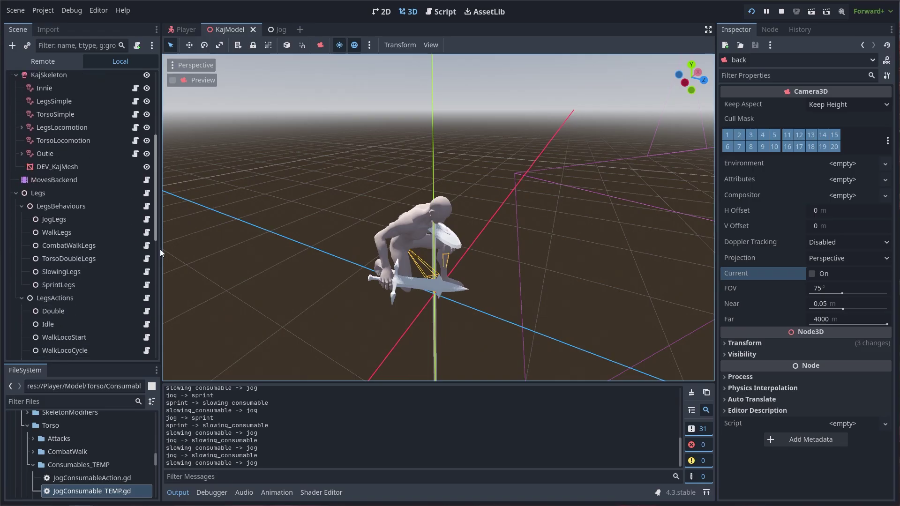
Inspect the Sprint, JogLocoStop, JogLocoCycle and Idle nodes under LegsActions, and open the script of the SlowingLegs behaviour
{"action": "left_click_drag", "start_coordinate": [159, 249], "coordinate": [159, 283]}
{"action": "left_click", "coordinate": [85, 256]}
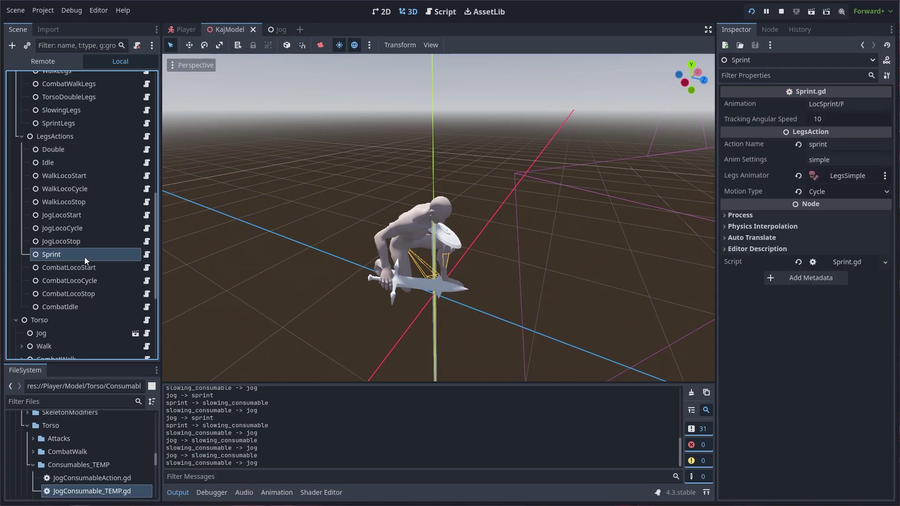
{"action": "left_click", "coordinate": [94, 241]}
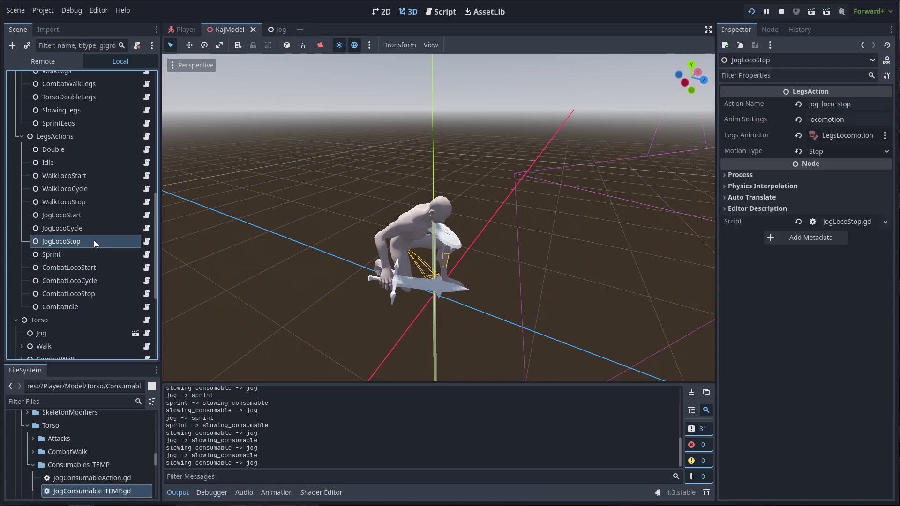
{"action": "left_click", "coordinate": [119, 226]}
{"action": "left_click", "coordinate": [71, 162]}
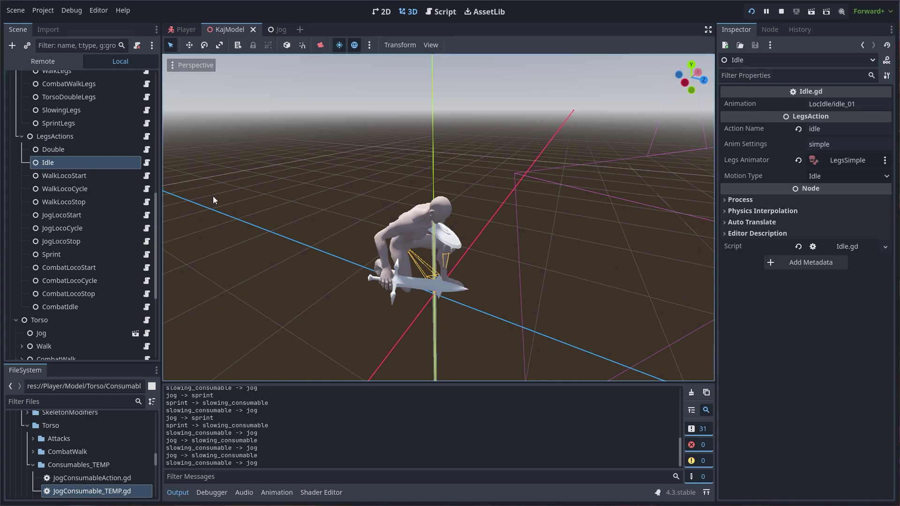
{"action": "left_click", "coordinate": [146, 111]}
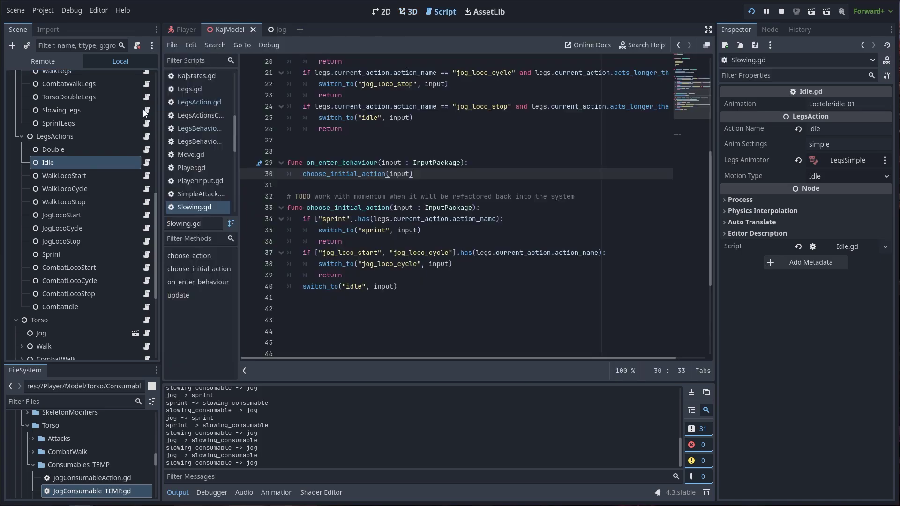
Read Slowing.gd from its used_actions array through choose_initial_action, highlight the fallback switch to idle, and stop the running project
{"action": "scroll", "coordinate": [412, 213], "scroll_direction": "up", "scroll_amount": 6}
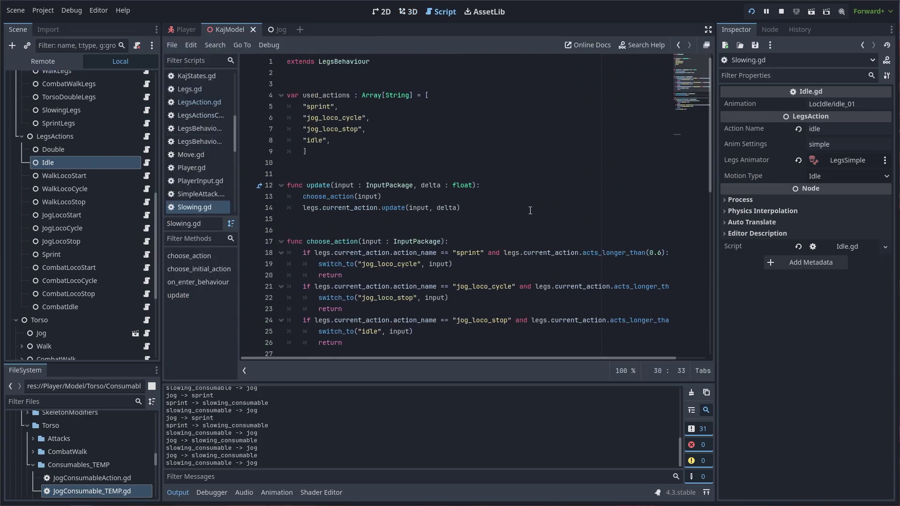
{"action": "scroll", "coordinate": [507, 277], "scroll_direction": "down", "scroll_amount": 6}
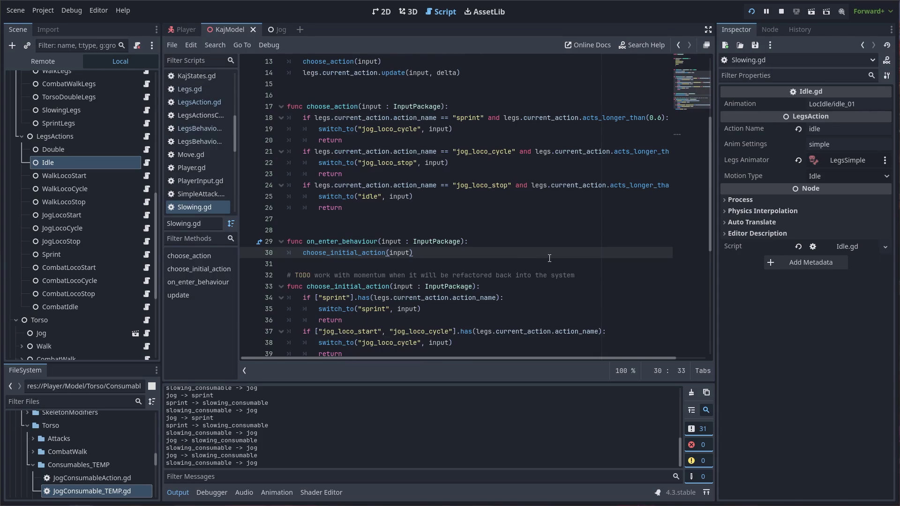
{"action": "left_click_drag", "start_coordinate": [437, 300], "coordinate": [148, 302]}
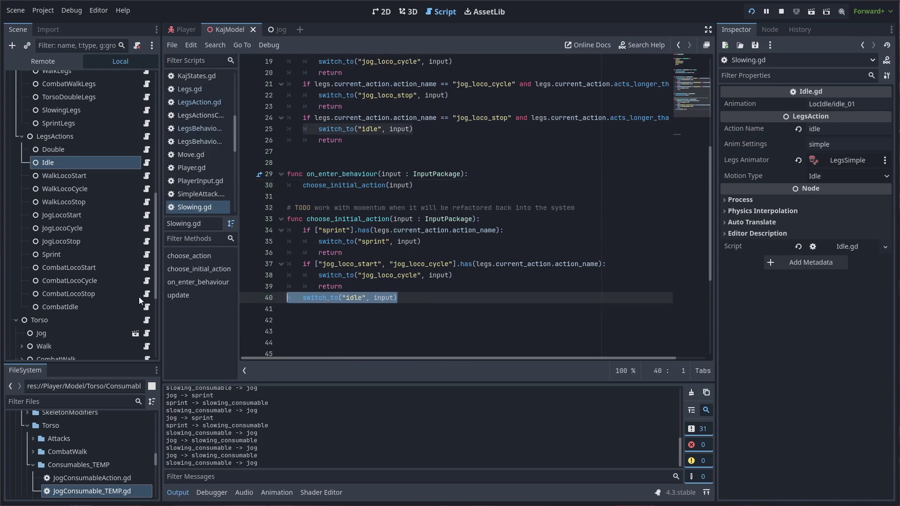
{"action": "left_click", "coordinate": [470, 304]}
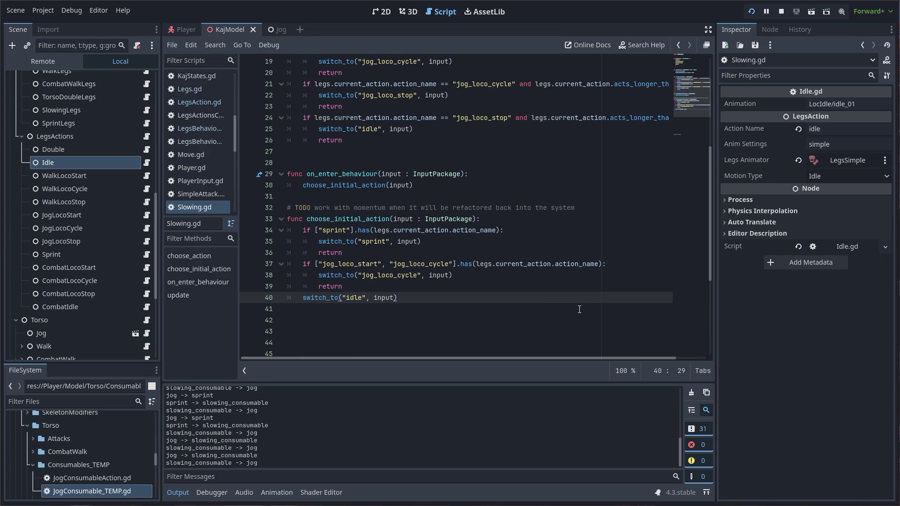
{"action": "key", "text": "F8"}
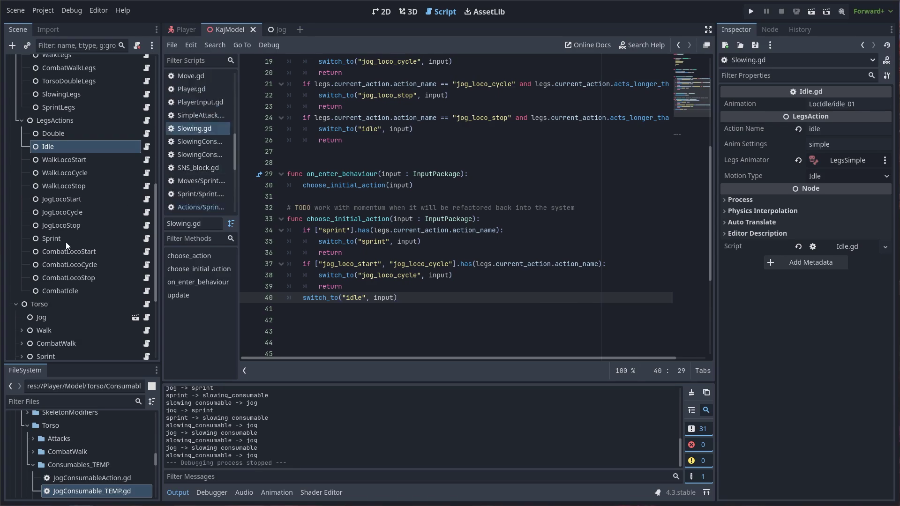
Compare the scripts of the Sprint and JogLocoCycle leg actions, reading their update, move_with_root and process_input_vector functions
{"action": "left_click", "coordinate": [146, 239]}
{"action": "scroll", "coordinate": [601, 221], "scroll_direction": "up", "scroll_amount": 4}
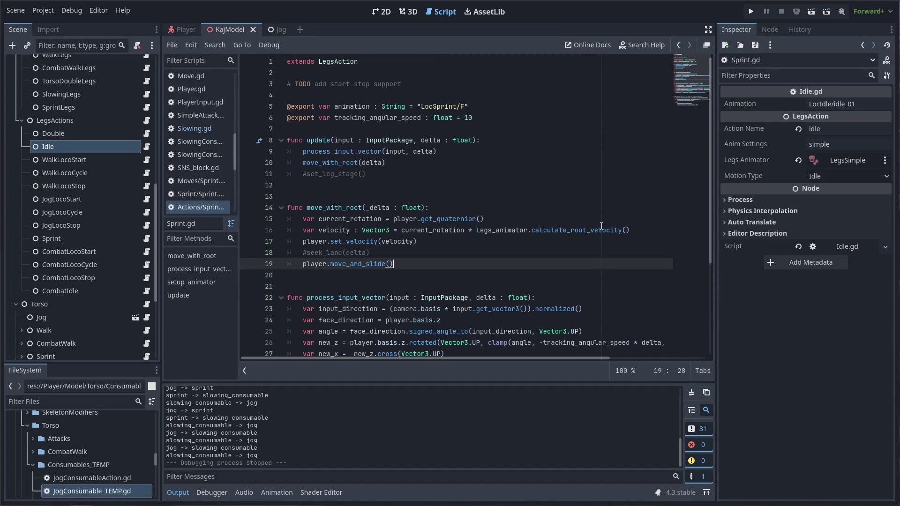
{"action": "left_click", "coordinate": [147, 212]}
{"action": "scroll", "coordinate": [532, 201], "scroll_direction": "up", "scroll_amount": 8}
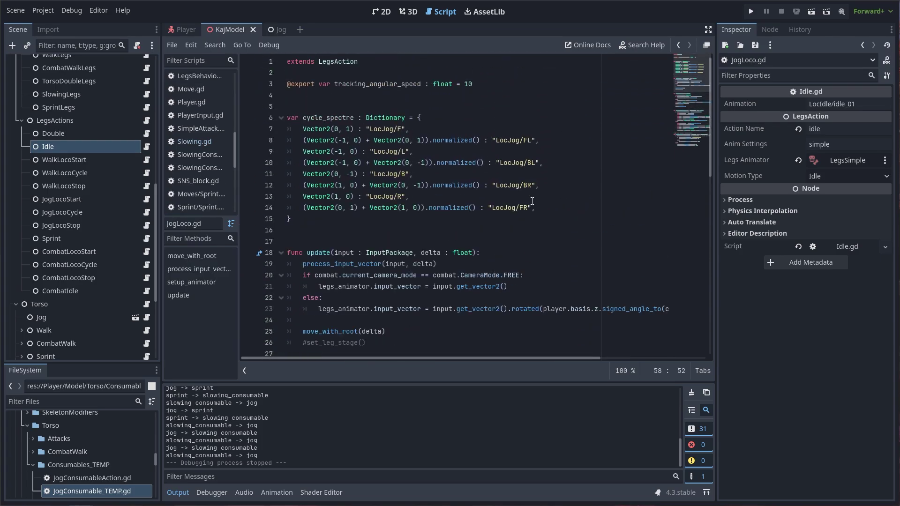
{"action": "scroll", "coordinate": [531, 201], "scroll_direction": "down", "scroll_amount": 8}
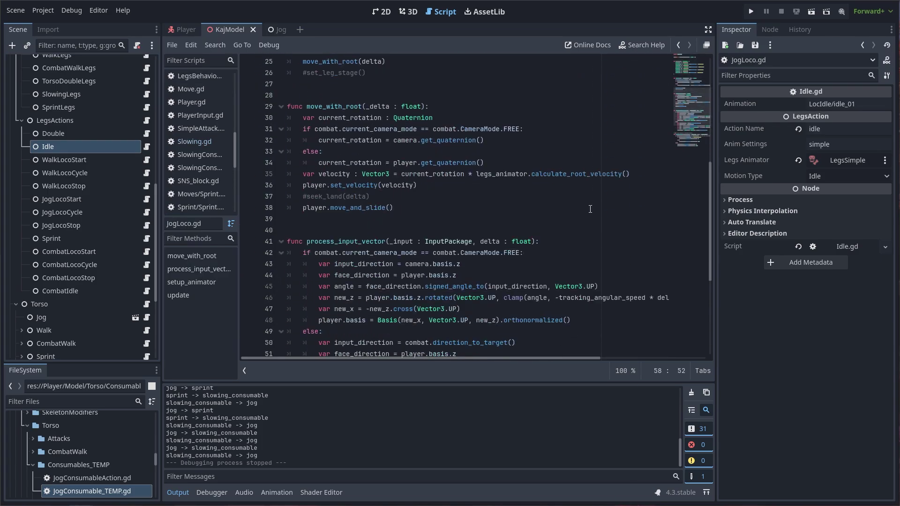
{"action": "scroll", "coordinate": [590, 209], "scroll_direction": "down", "scroll_amount": 5}
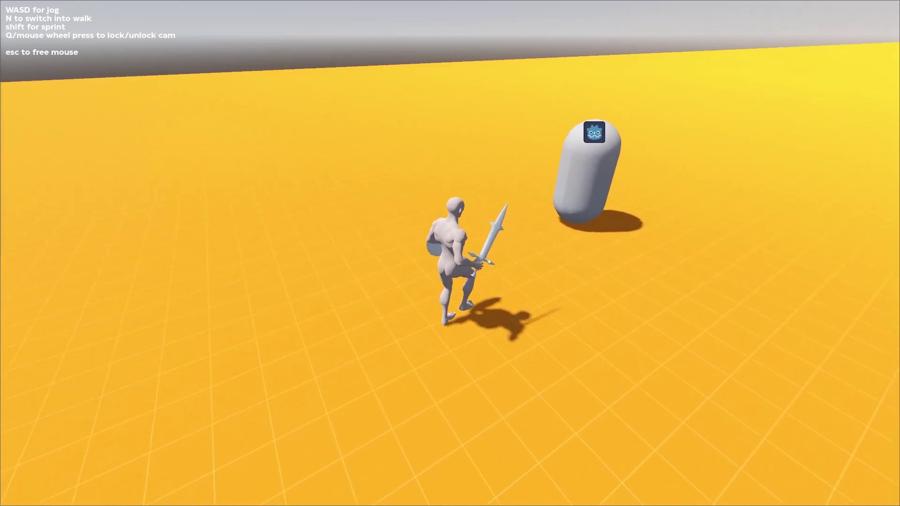
Toggle the camera lock in the running test scene and move the character forward and backward to examine the leg movement
{"action": "key", "text": "q"}
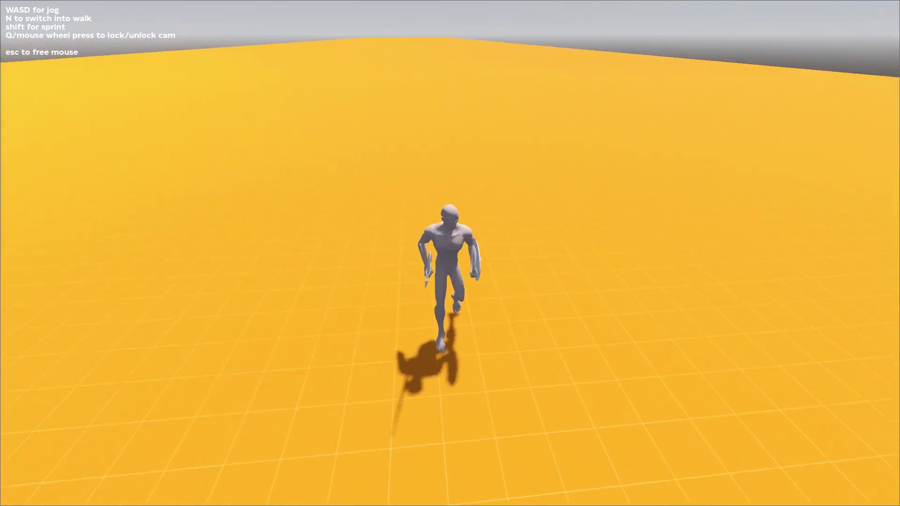
{"action": "key", "text": "w"}
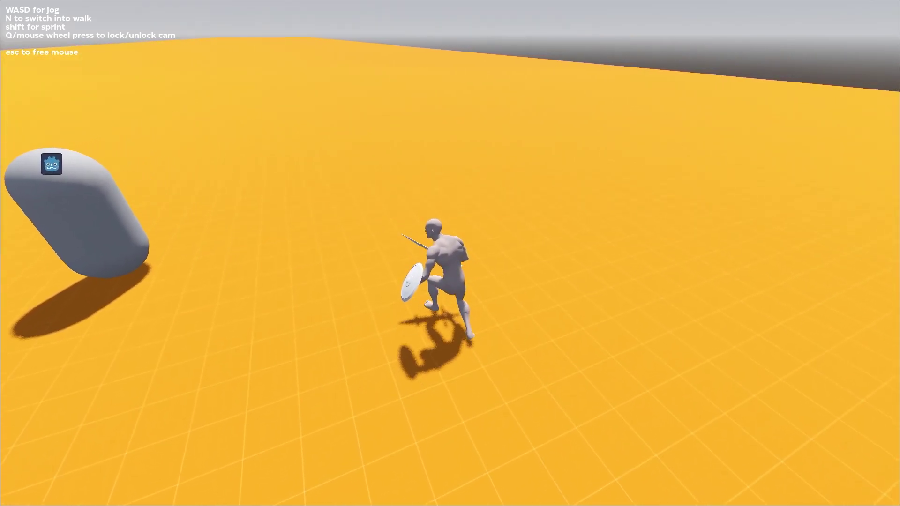
{"action": "key", "text": "s"}
{"action": "key", "text": "w"}
{"action": "key", "text": "s"}
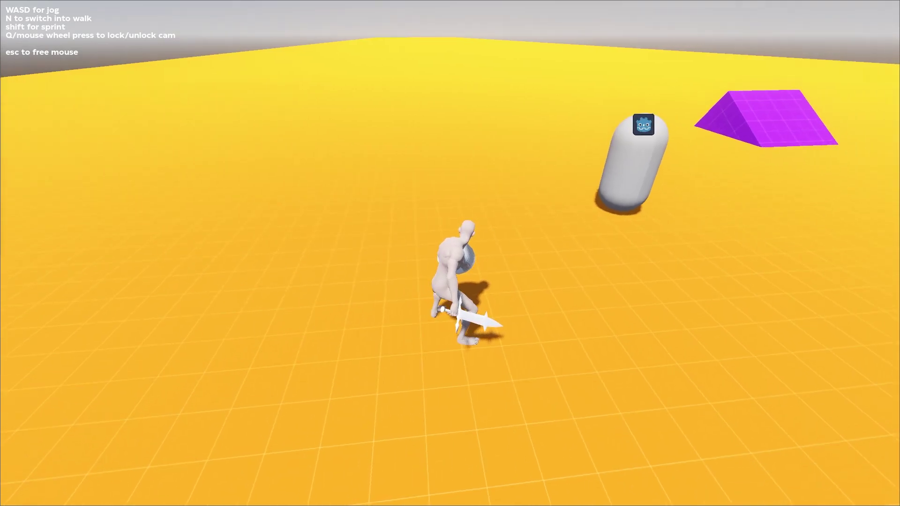
{"action": "key", "text": "w"}
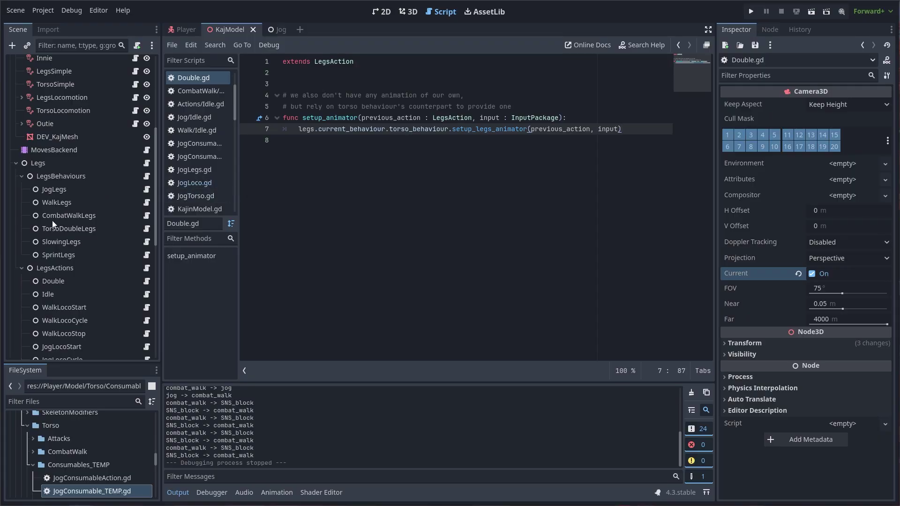
Examine the TorsoDoubleLegs behaviour's script and properties along with the properties of the Double leg action
{"action": "left_click", "coordinate": [147, 229]}
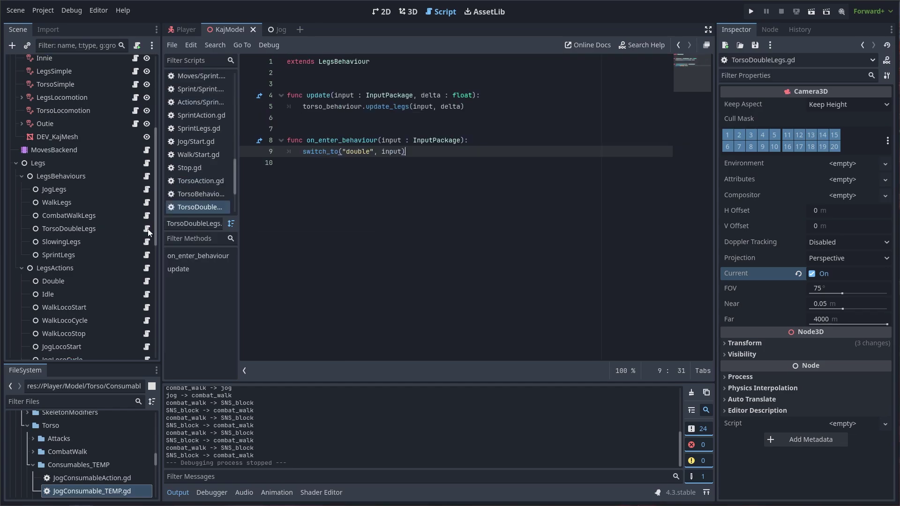
{"action": "left_click", "coordinate": [80, 230]}
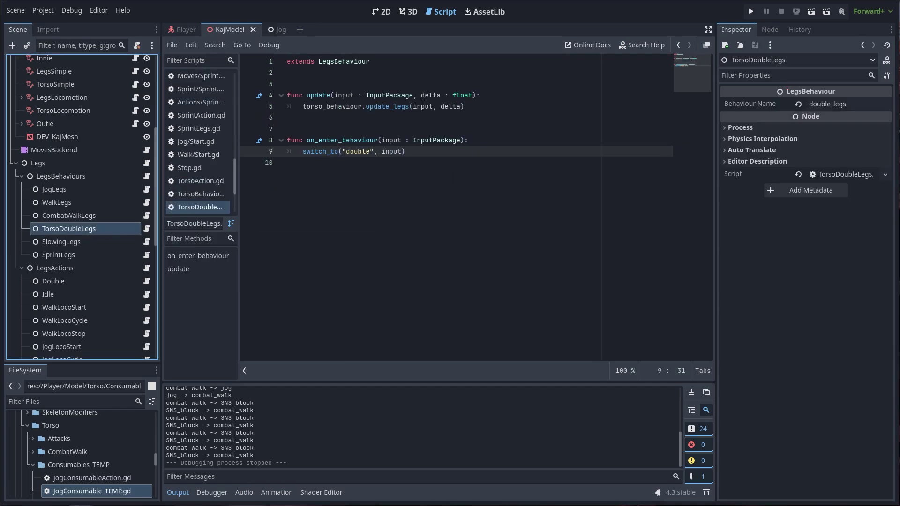
{"action": "left_click", "coordinate": [77, 281]}
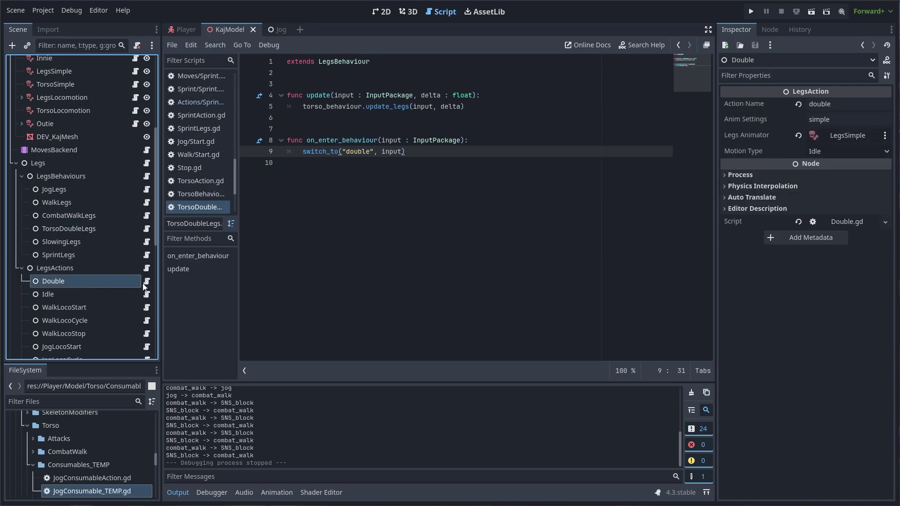
{"action": "left_click", "coordinate": [146, 282]}
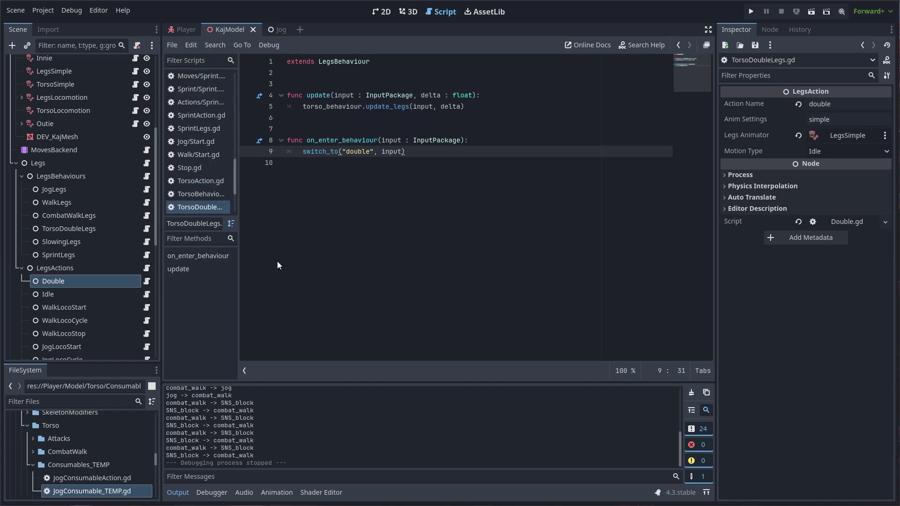
{"action": "left_click", "coordinate": [130, 281]}
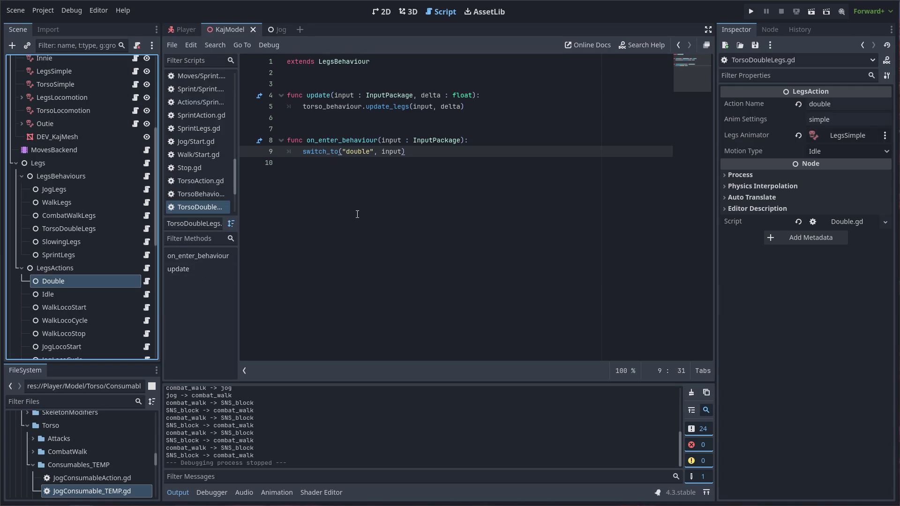
Inspect the SNS_light_1, SNS_light_3 and SNS_light_4 attack nodes under Torso for their Legs Behaviour assignment
{"action": "scroll", "coordinate": [136, 253], "scroll_direction": "down", "scroll_amount": 8}
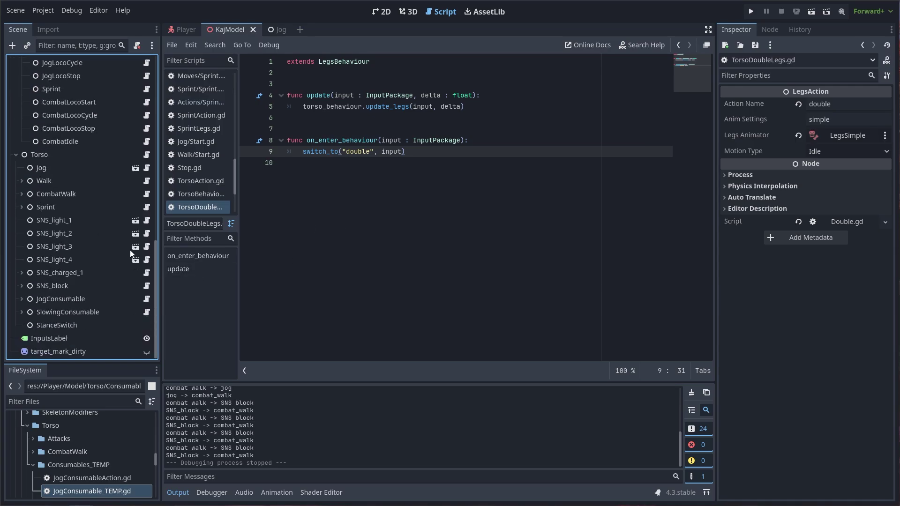
{"action": "left_click", "coordinate": [70, 221]}
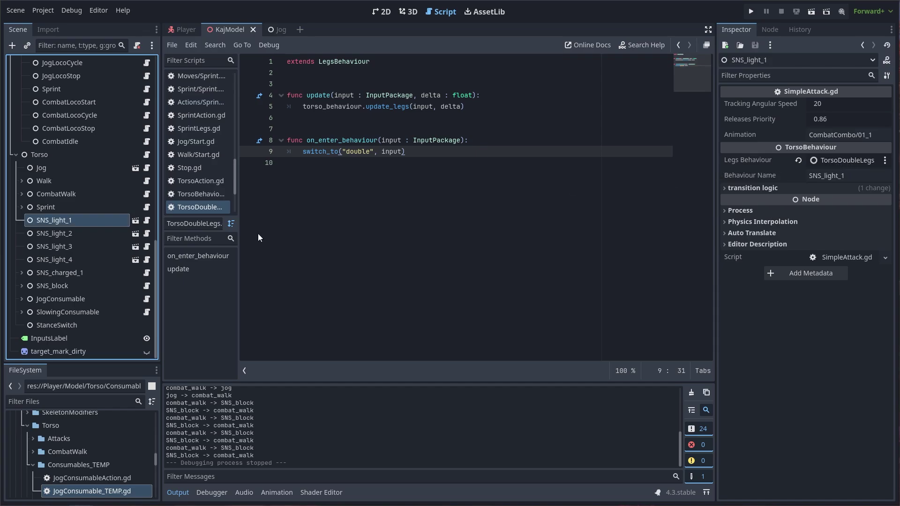
{"action": "left_click", "coordinate": [78, 246]}
{"action": "left_click", "coordinate": [75, 259]}
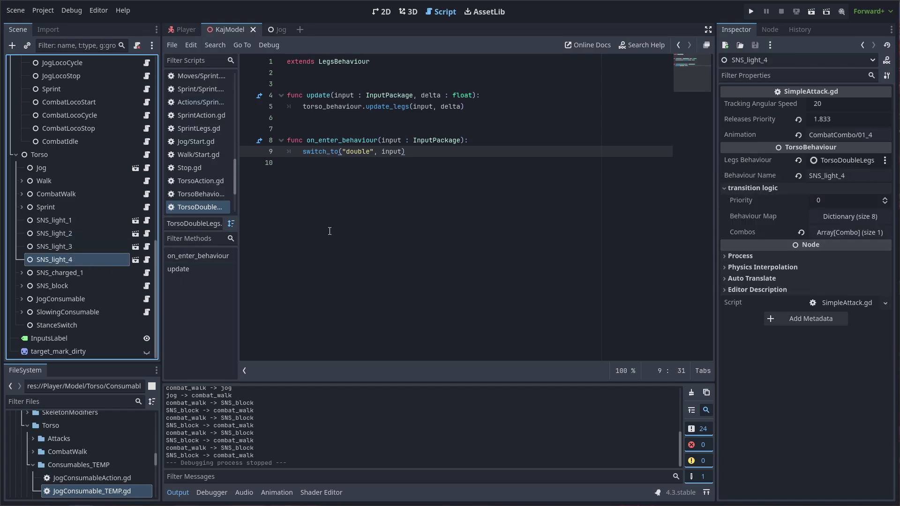
Run the project and perform chained light sword attacks with the character to examine the attack leg animations
{"action": "left_click", "coordinate": [752, 12]}
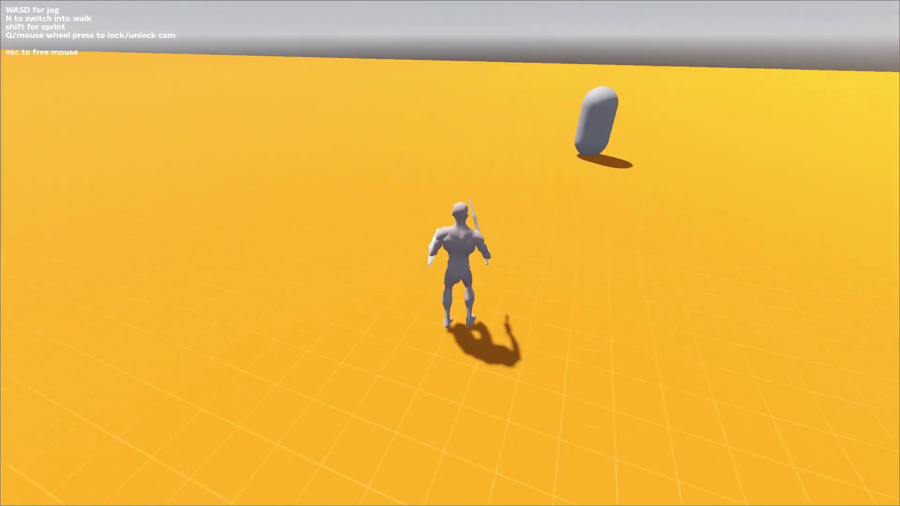
{"action": "key", "text": "s"}
{"action": "left_click", "coordinate": [450, 253]}
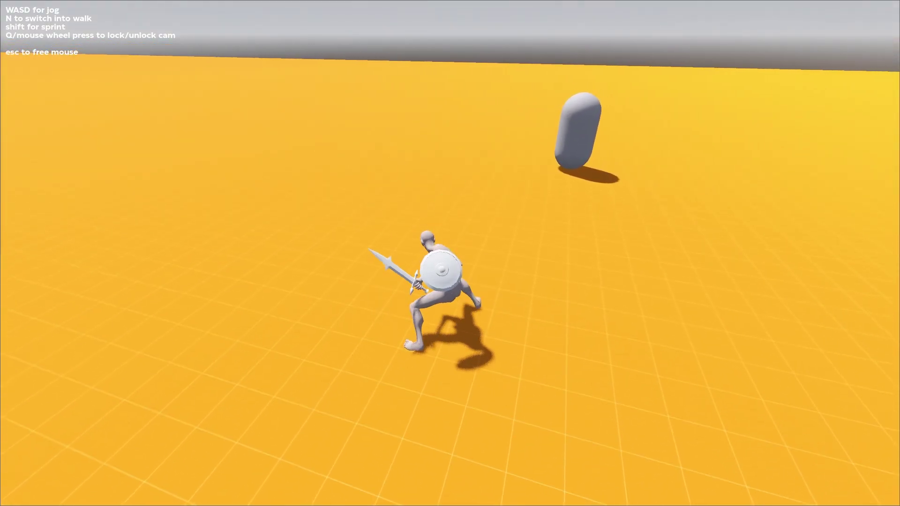
{"action": "left_click", "coordinate": [450, 253]}
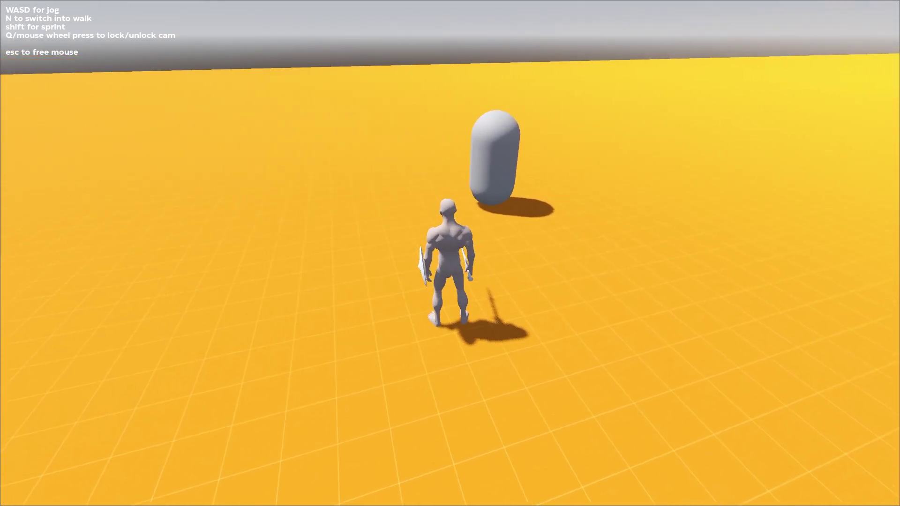
{"action": "left_click", "coordinate": [450, 253]}
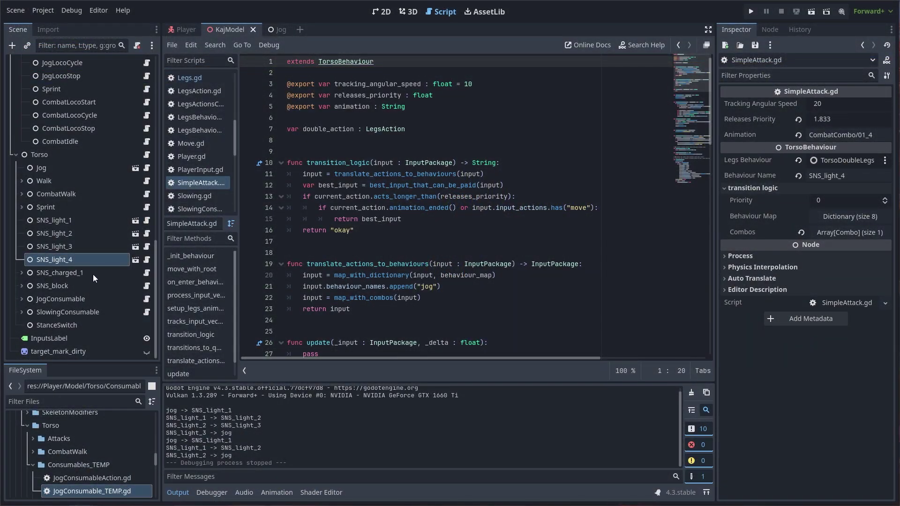
Open the script of the Legs node and widen the code area to read its full switch_to function
{"action": "scroll", "coordinate": [93, 272], "scroll_direction": "up", "scroll_amount": 10}
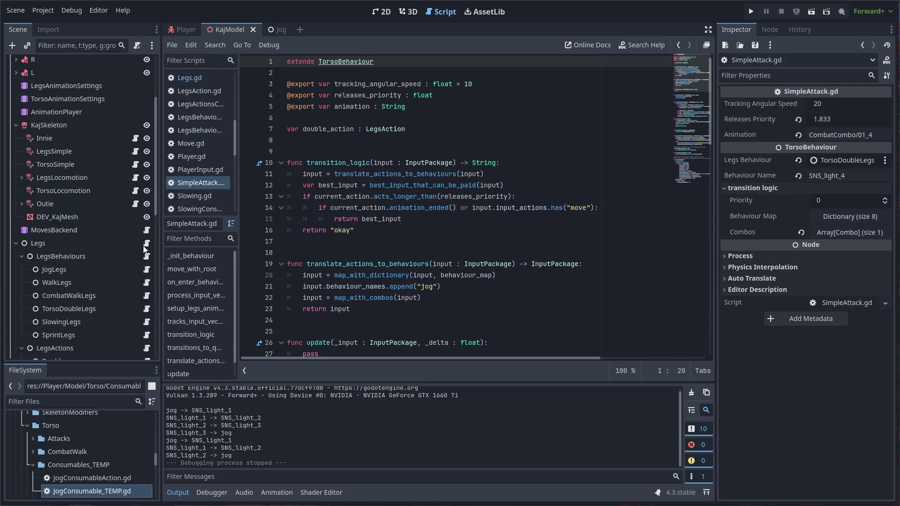
{"action": "left_click", "coordinate": [147, 243]}
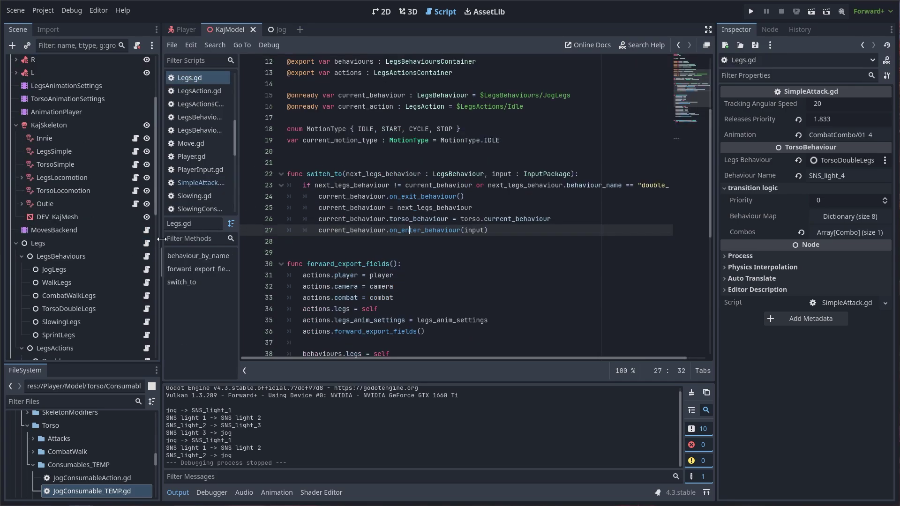
{"action": "left_click_drag", "start_coordinate": [161, 239], "coordinate": [101, 238]}
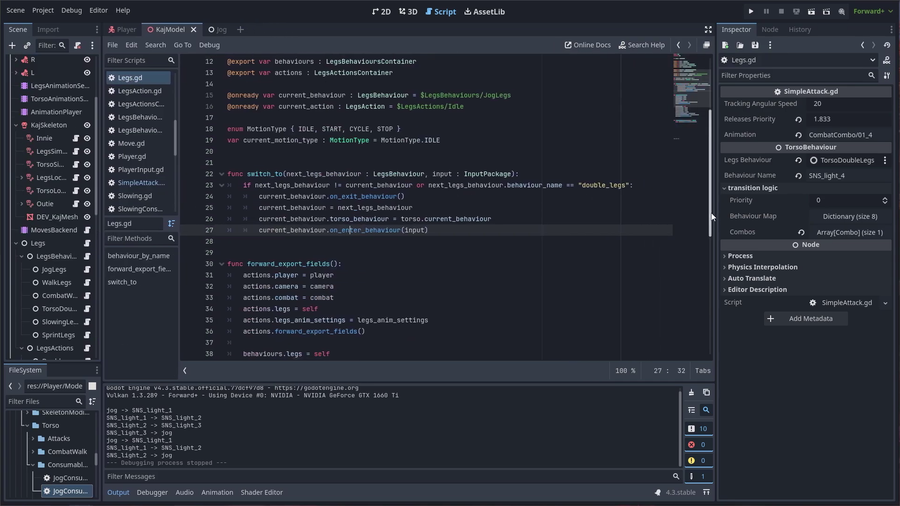
{"action": "left_click_drag", "start_coordinate": [715, 213], "coordinate": [788, 215]}
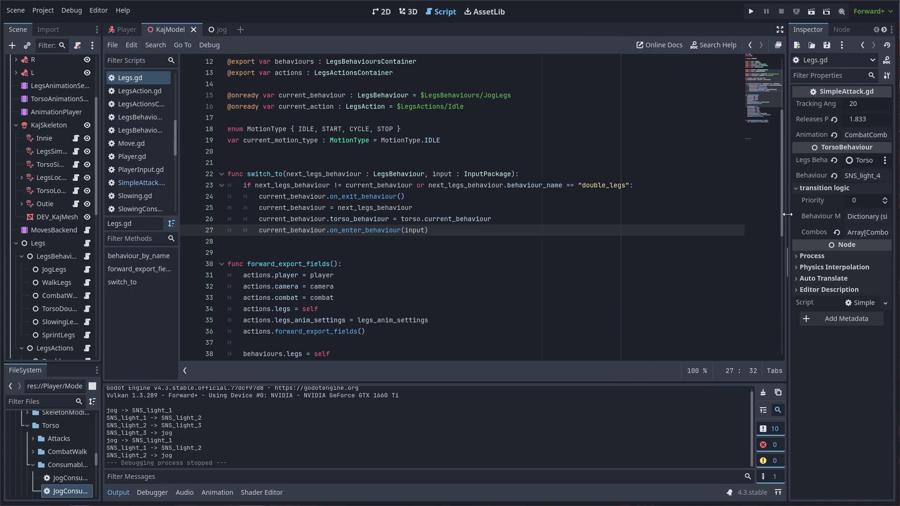
{"action": "left_click", "coordinate": [661, 183]}
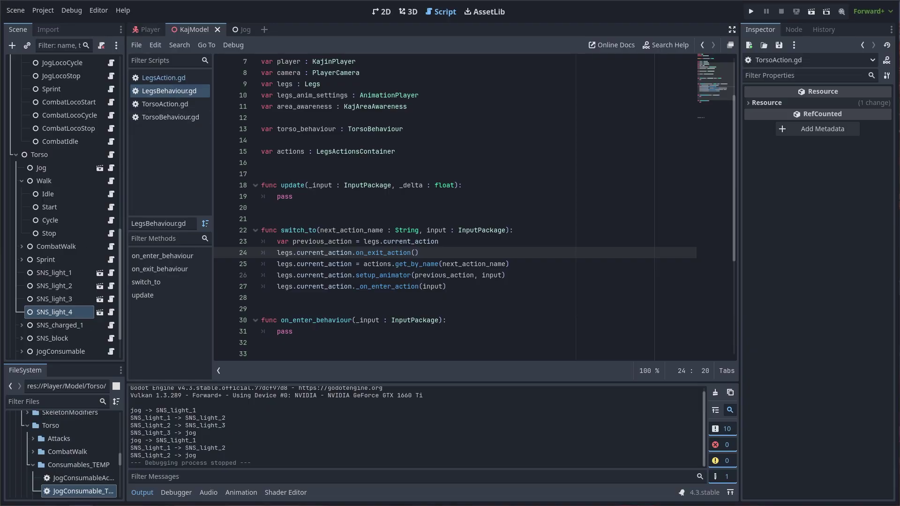
Read TorsoBehaviour.gd, covering its _update function, the exported variables and behaviour_map, and the switch_action_to function
{"action": "left_click", "coordinate": [168, 117]}
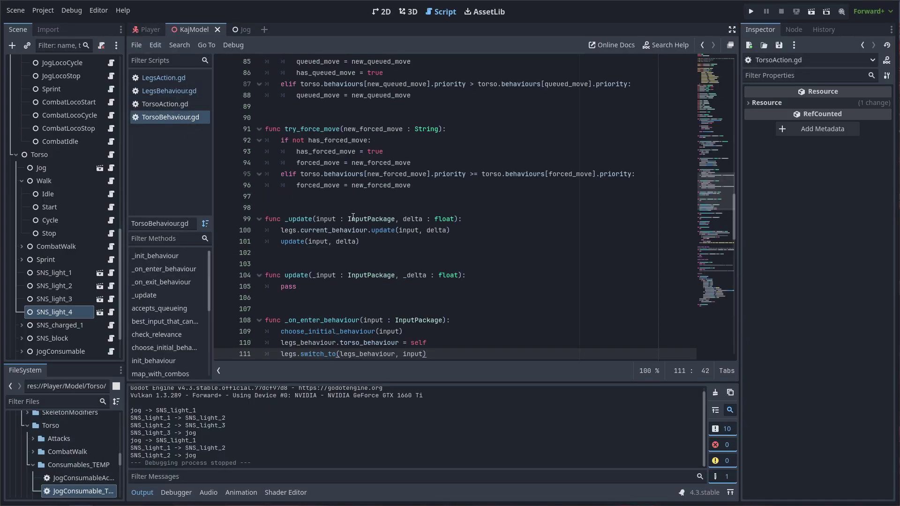
{"action": "left_click_drag", "start_coordinate": [702, 198], "coordinate": [724, 69]}
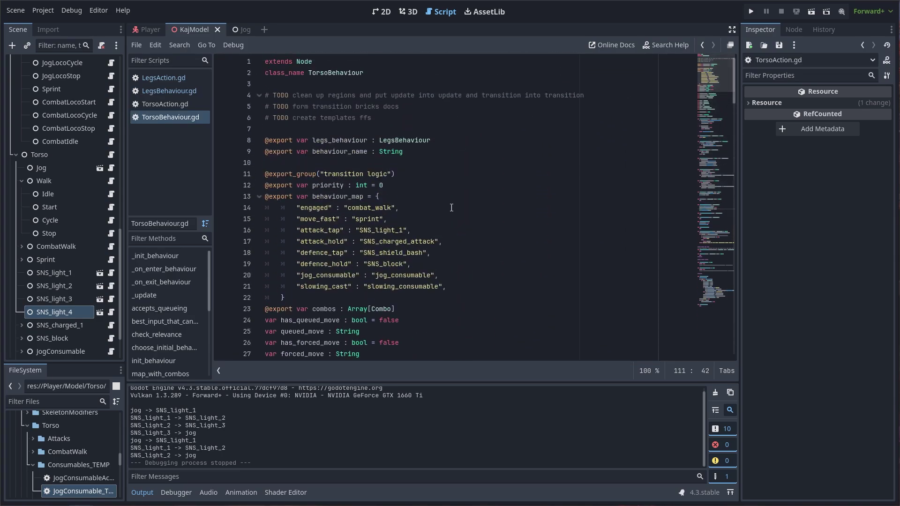
{"action": "left_click_drag", "start_coordinate": [710, 73], "coordinate": [701, 166]}
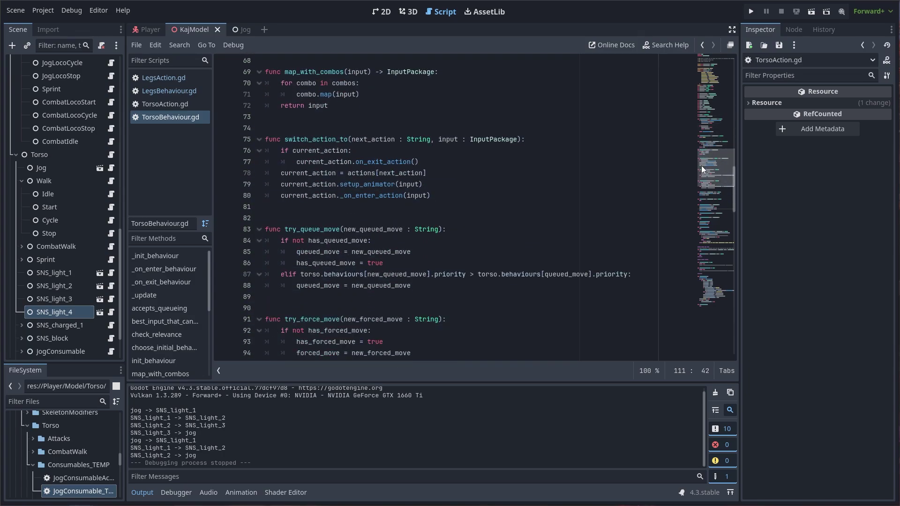
Open the Jog torso behaviour's scene from the Torso node and inspect the properties of its root node
{"action": "left_click", "coordinate": [100, 168]}
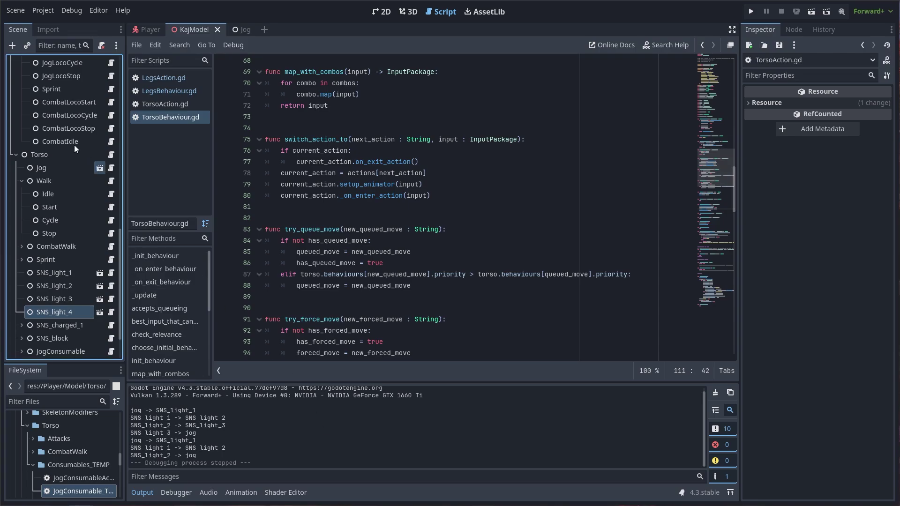
{"action": "left_click", "coordinate": [61, 65]}
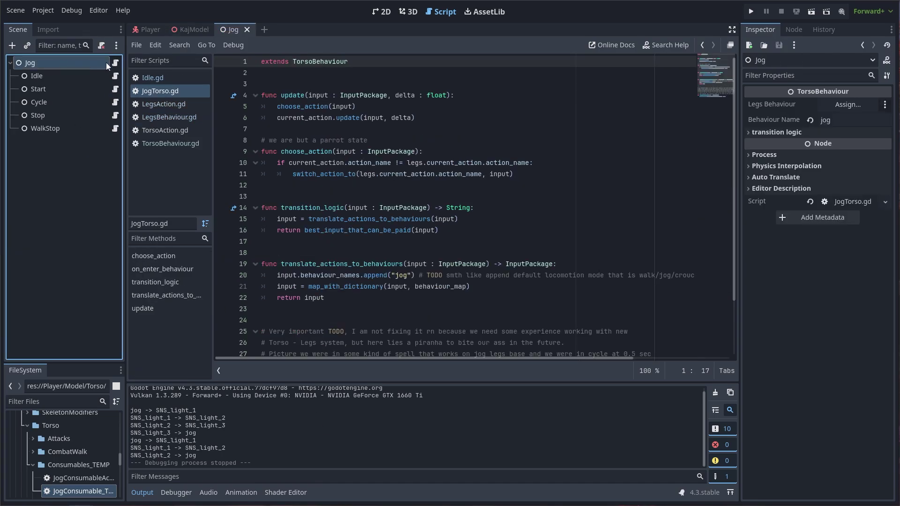
Inspect the Cycle, Stop and Idle action nodes under the Jog scene's root
{"action": "left_click", "coordinate": [68, 101]}
{"action": "left_click", "coordinate": [79, 115]}
{"action": "left_click", "coordinate": [77, 75]}
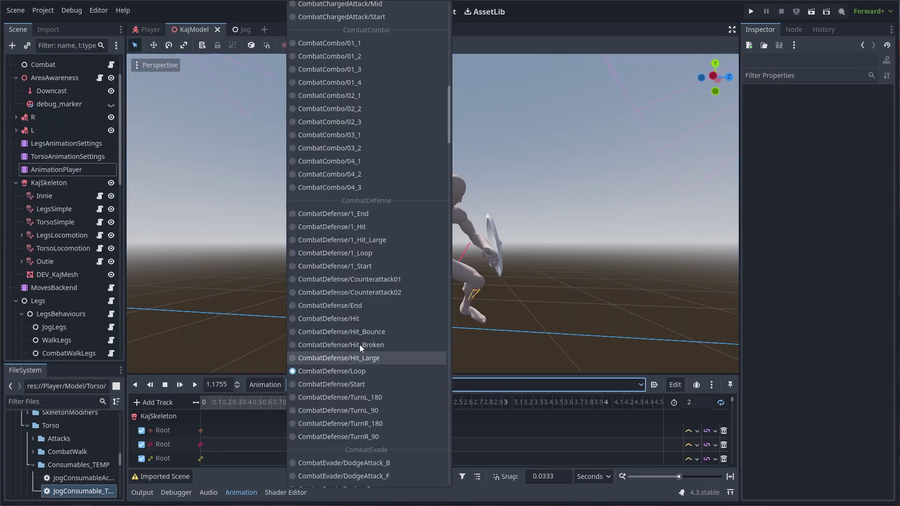
Browse the KajModel animation list around the CombatDefense, CombatCombo and CombatChargedAttack groups
{"action": "scroll", "coordinate": [406, 279], "scroll_direction": "down", "scroll_amount": 2}
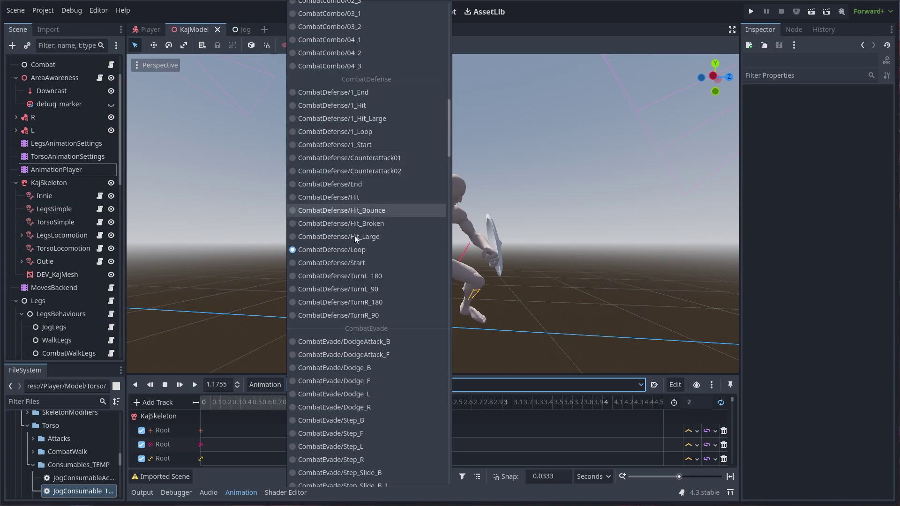
{"action": "left_click_drag", "start_coordinate": [448, 149], "coordinate": [458, 111]}
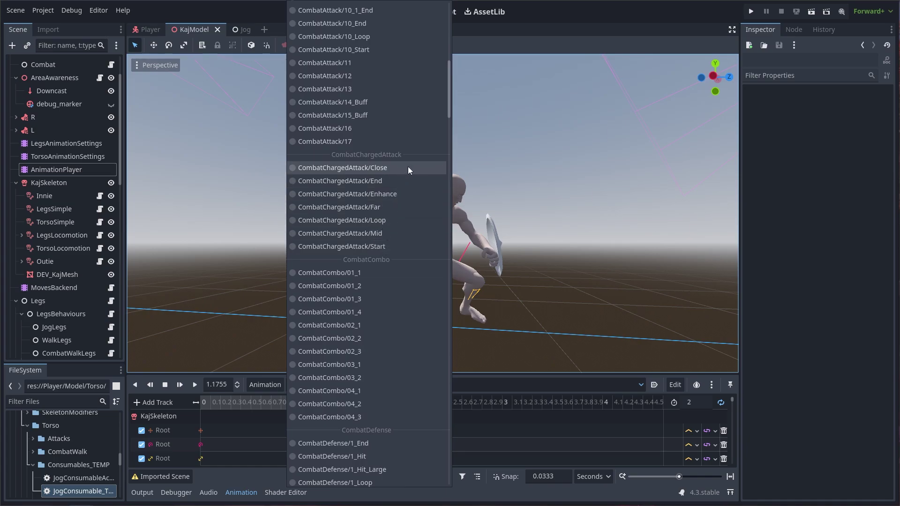
Open the SNS_light_1 behaviour's script and read its transition_logic, translate_actions_to_behaviours and update_legs functions
{"action": "left_click", "coordinate": [22, 247]}
{"action": "scroll", "coordinate": [99, 296], "scroll_direction": "down", "scroll_amount": 8}
{"action": "scroll", "coordinate": [99, 297], "scroll_direction": "down", "scroll_amount": 3}
{"action": "left_click", "coordinate": [112, 258]}
{"action": "left_click", "coordinate": [547, 205]}
{"action": "scroll", "coordinate": [570, 216], "scroll_direction": "up", "scroll_amount": 1}
{"action": "scroll", "coordinate": [487, 177], "scroll_direction": "down", "scroll_amount": 3}
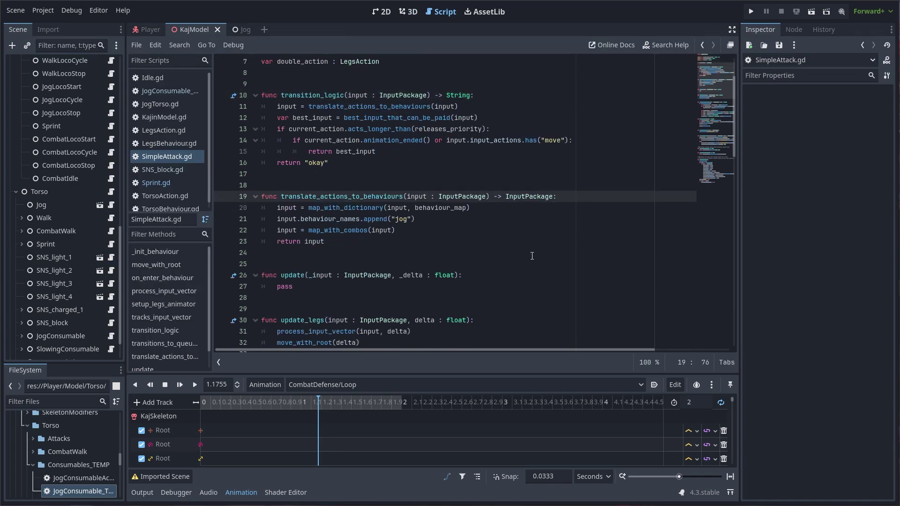
{"action": "left_click", "coordinate": [511, 242]}
{"action": "left_click", "coordinate": [529, 286]}
Expand the Walk torso behaviour and inspect the properties of its child actions
{"action": "left_click", "coordinate": [21, 218]}
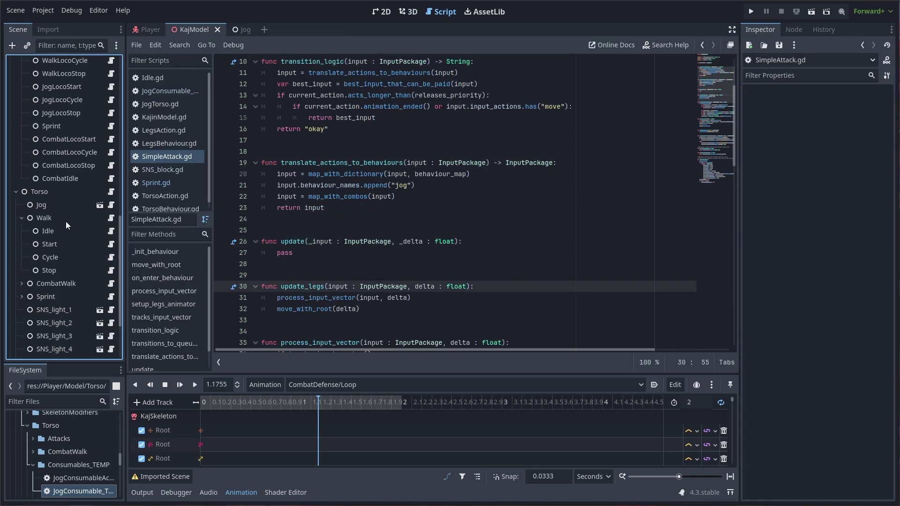
{"action": "left_click", "coordinate": [48, 231]}
{"action": "left_click", "coordinate": [77, 244]}
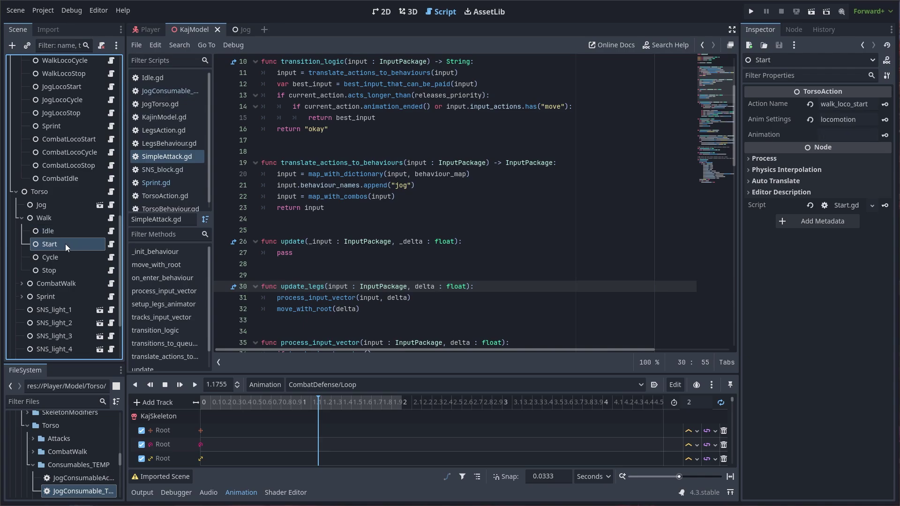
{"action": "left_click", "coordinate": [51, 260]}
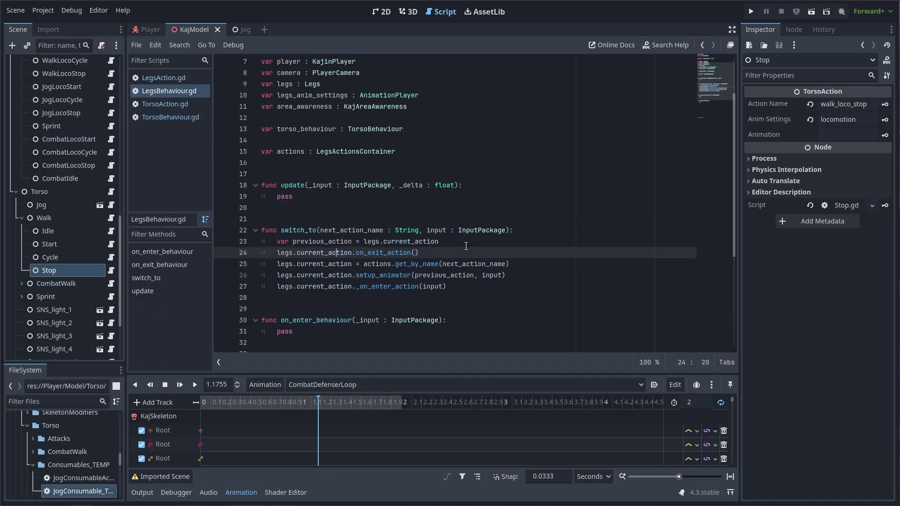
Read the switch_to, on_enter_behaviour and on_exit_behaviour functions in LegsBehaviour.gd
{"action": "scroll", "coordinate": [478, 288], "scroll_direction": "up", "scroll_amount": 1}
{"action": "scroll", "coordinate": [496, 265], "scroll_direction": "down", "scroll_amount": 2}
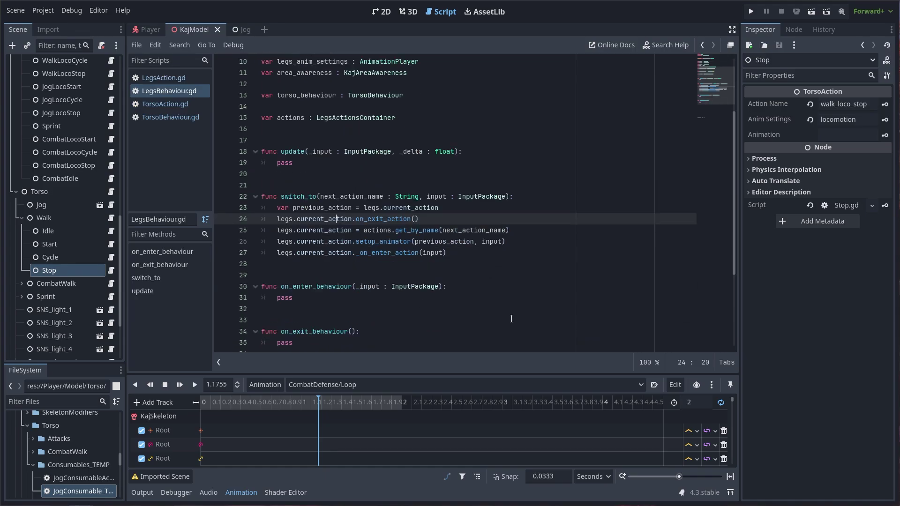
{"action": "scroll", "coordinate": [513, 317], "scroll_direction": "down", "scroll_amount": 2}
{"action": "scroll", "coordinate": [431, 201], "scroll_direction": "up", "scroll_amount": 1}
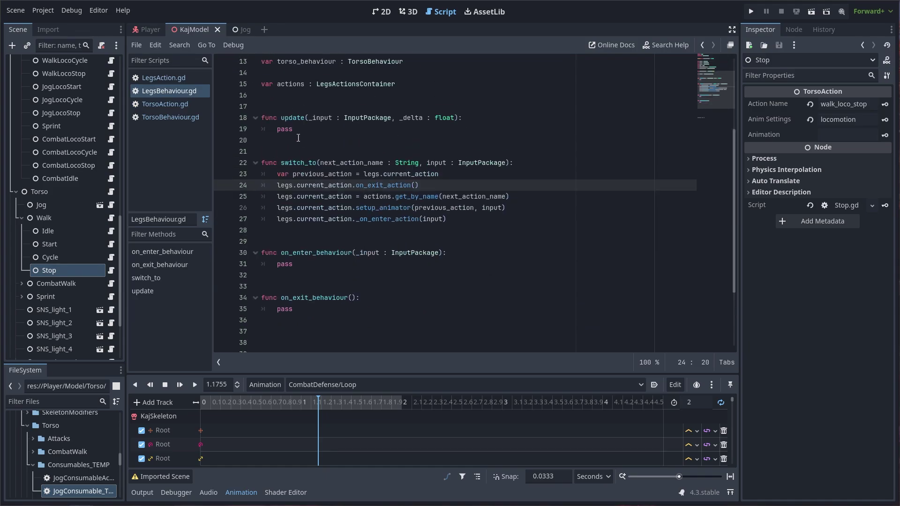
Open LegsAction.gd and highlight its empty setup_animator function together with the comment above it
{"action": "left_click", "coordinate": [173, 77]}
{"action": "scroll", "coordinate": [390, 155], "scroll_direction": "down", "scroll_amount": 4}
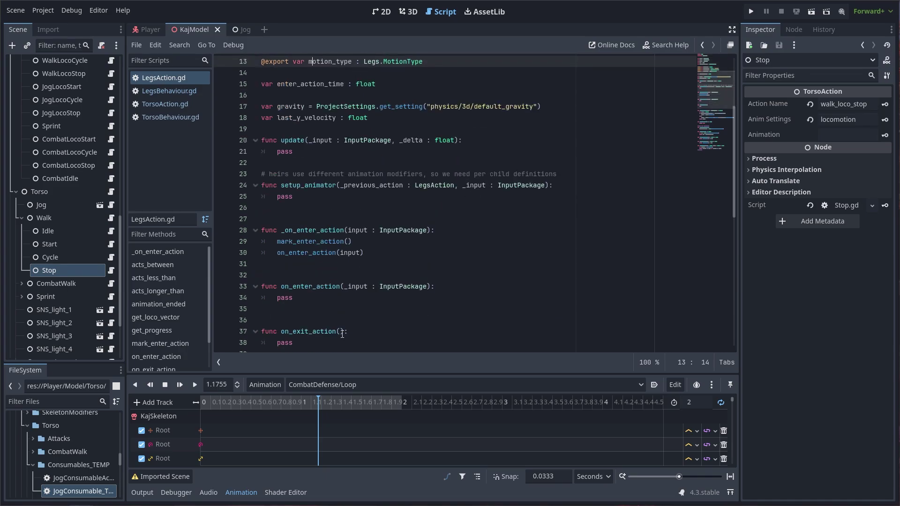
{"action": "left_click_drag", "start_coordinate": [307, 198], "coordinate": [243, 178]}
{"action": "left_click", "coordinate": [326, 193]}
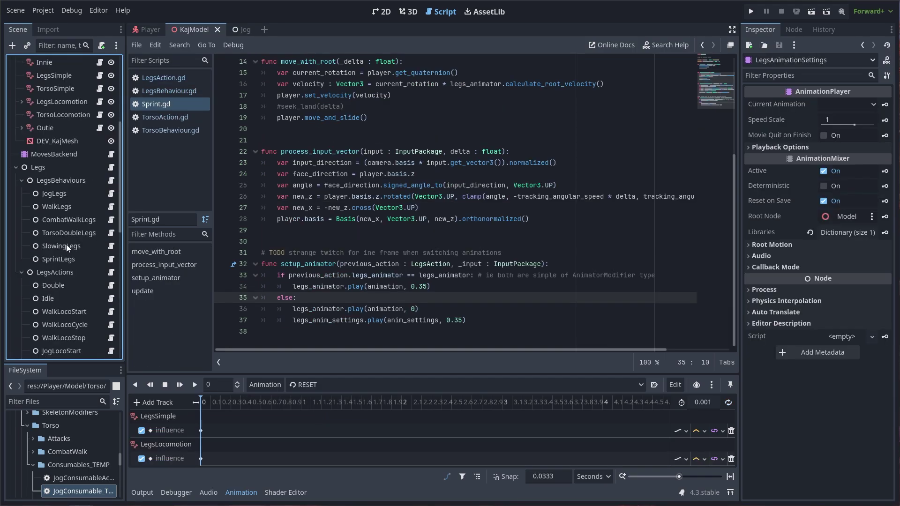
Inspect the simple and locomotion skeleton modifiers under KajSkeleton and the LegsAnimationSettings and TorsoAnimationSettings players
{"action": "scroll", "coordinate": [64, 232], "scroll_direction": "up", "scroll_amount": 4}
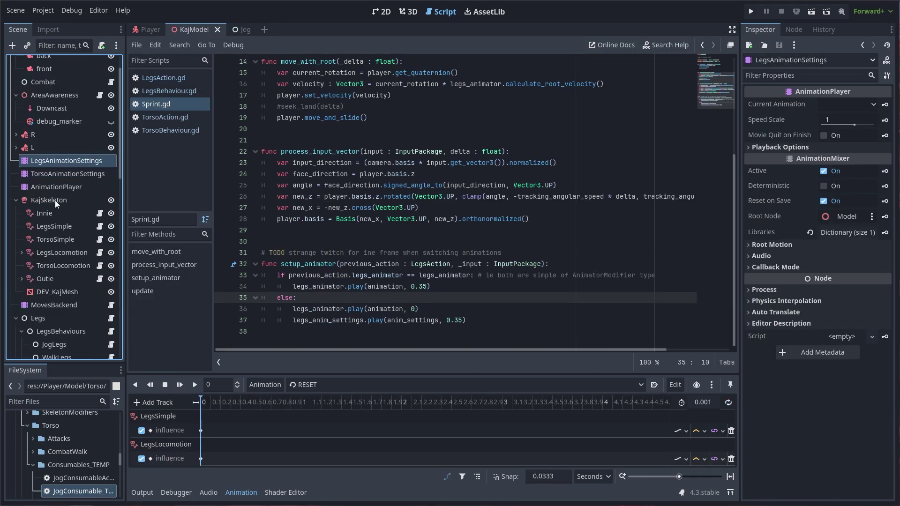
{"action": "left_click", "coordinate": [51, 217]}
{"action": "left_click", "coordinate": [60, 240]}
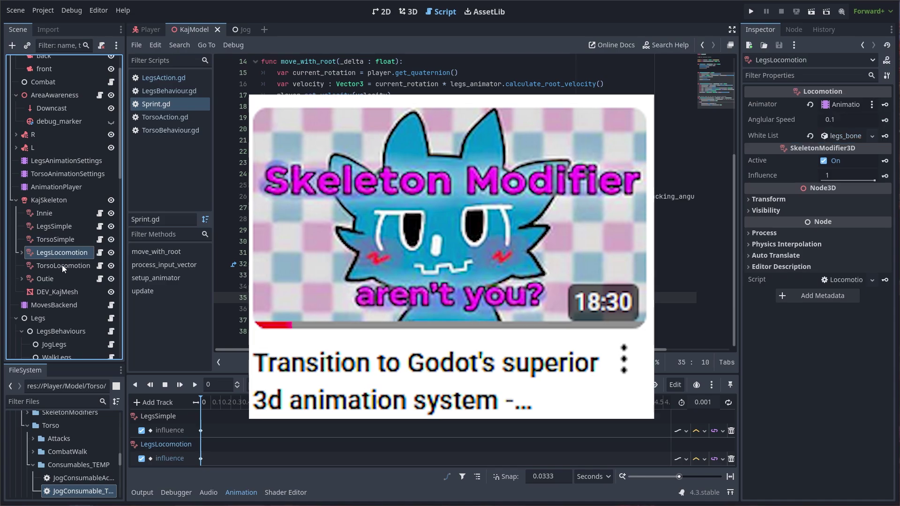
{"action": "left_click", "coordinate": [62, 265]}
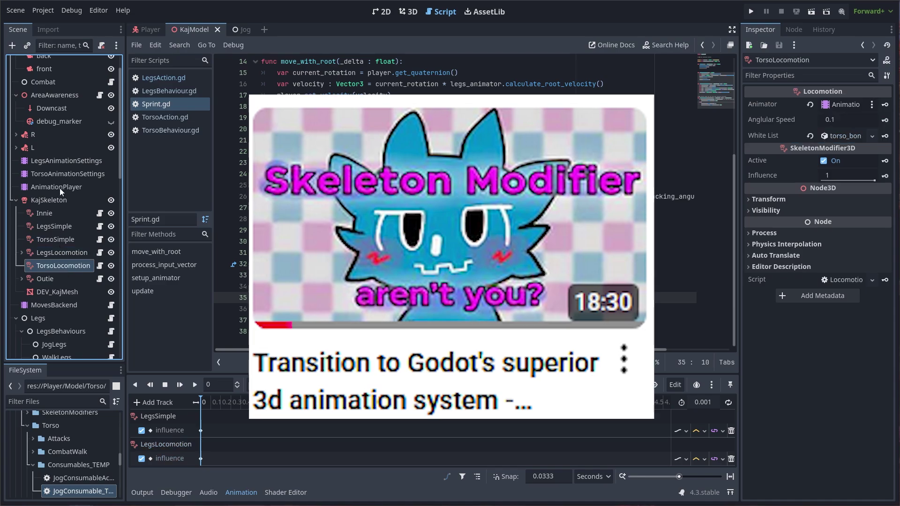
{"action": "left_click", "coordinate": [72, 162]}
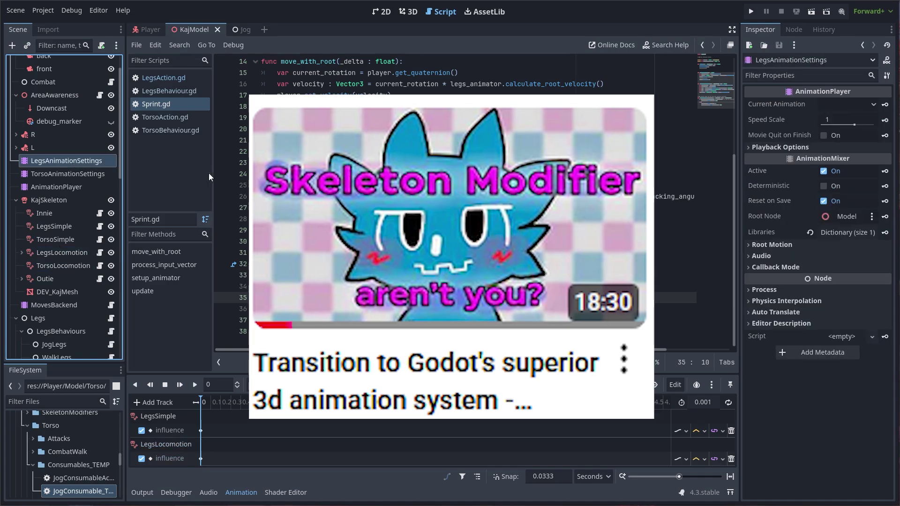
{"action": "left_click", "coordinate": [102, 174]}
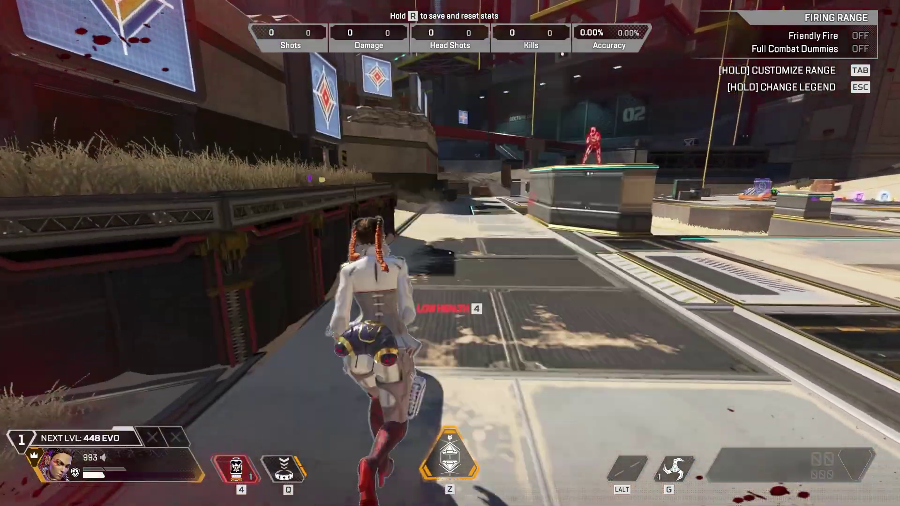
{"action": "key", "text": "4"}
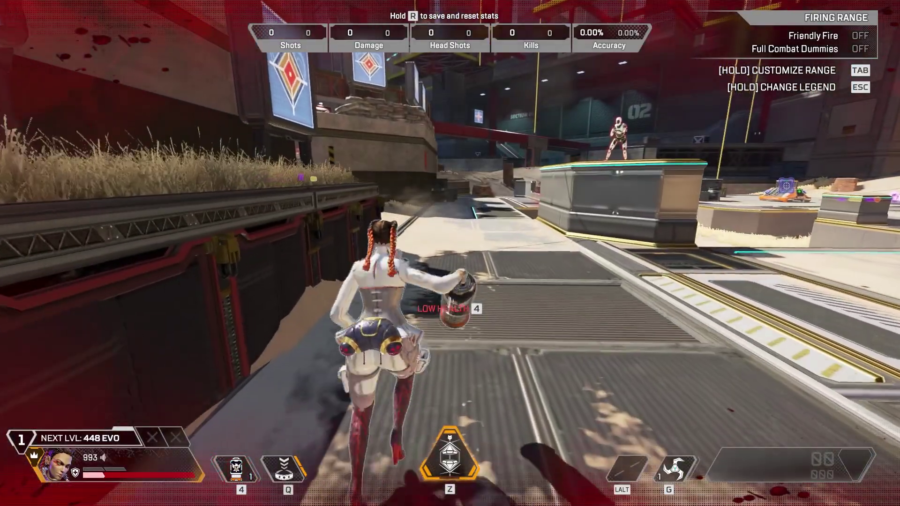
{"action": "key", "text": "w"}
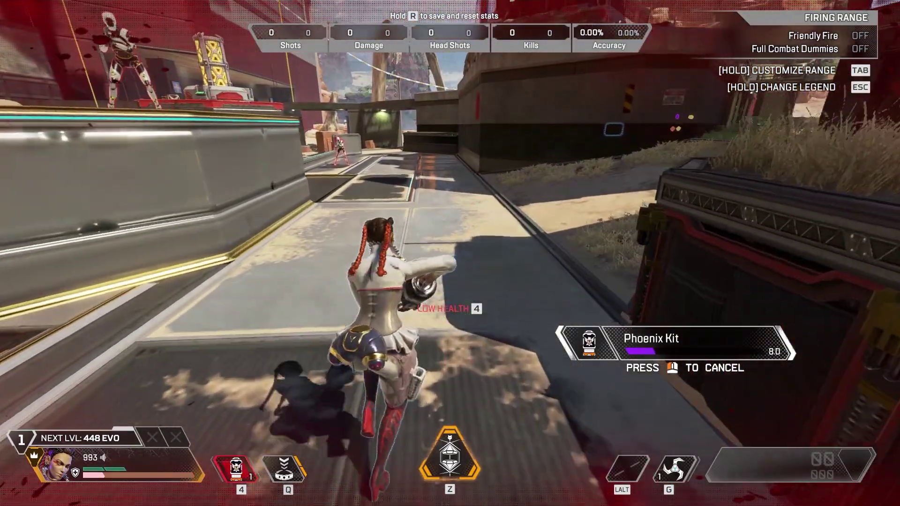
{"action": "key", "text": "ctrl"}
{"action": "key", "text": "w"}
{"action": "key", "text": "w"}
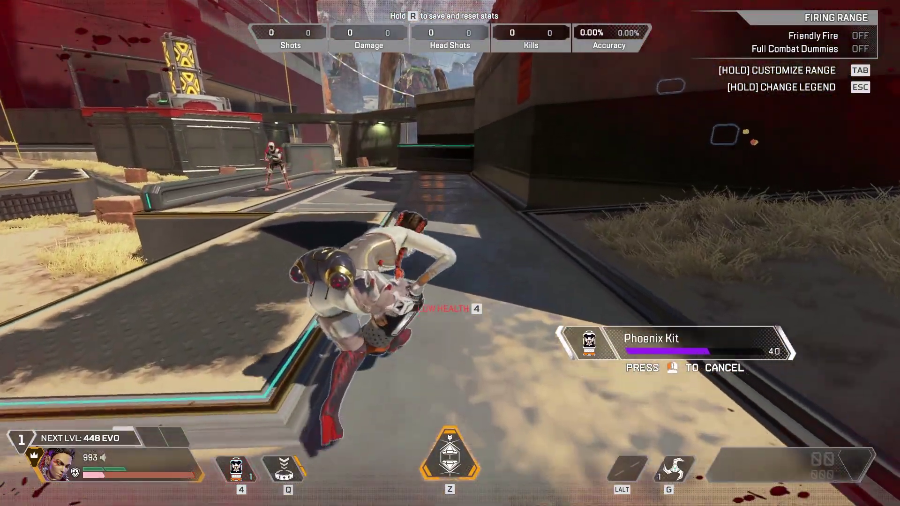
{"action": "key", "text": "space"}
{"action": "key", "text": "w"}
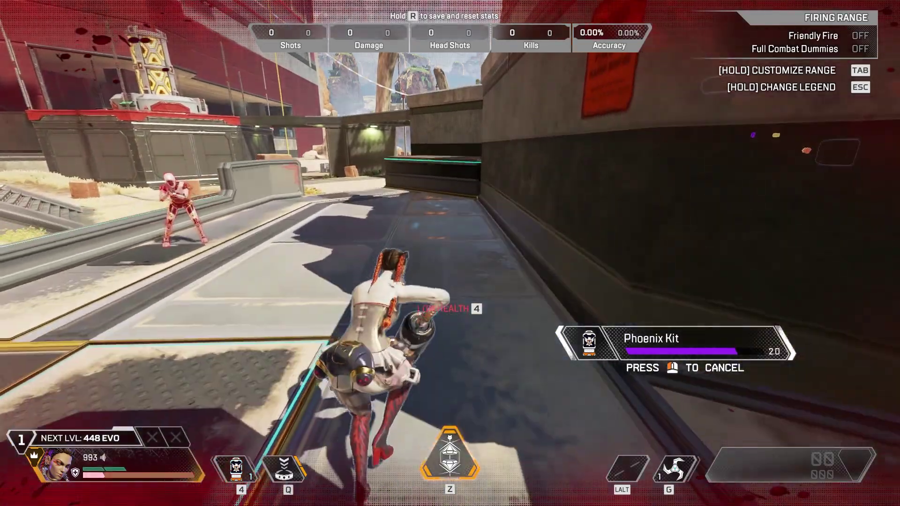
{"action": "key", "text": "space"}
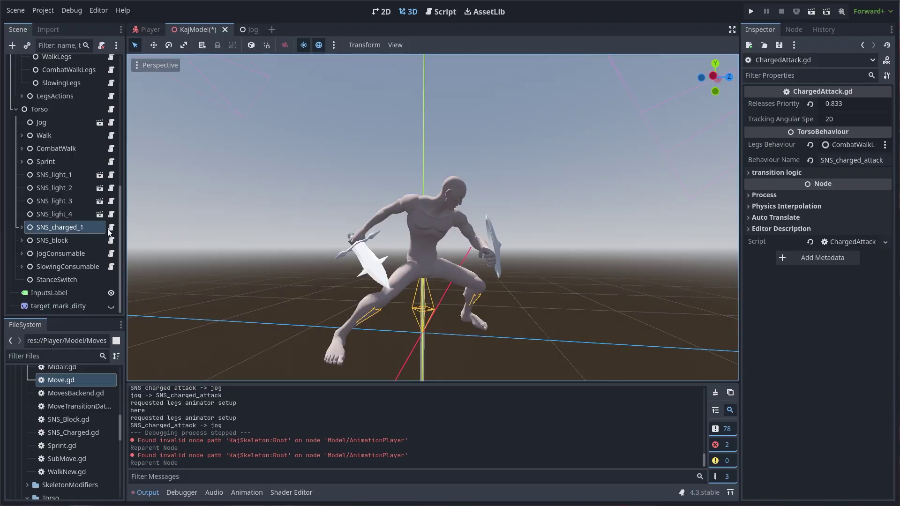
Open the script of the SNS_charged_1 torso behaviour and examine how its choose_action function switches legs behaviours
{"action": "left_click", "coordinate": [64, 227]}
{"action": "left_click", "coordinate": [111, 227]}
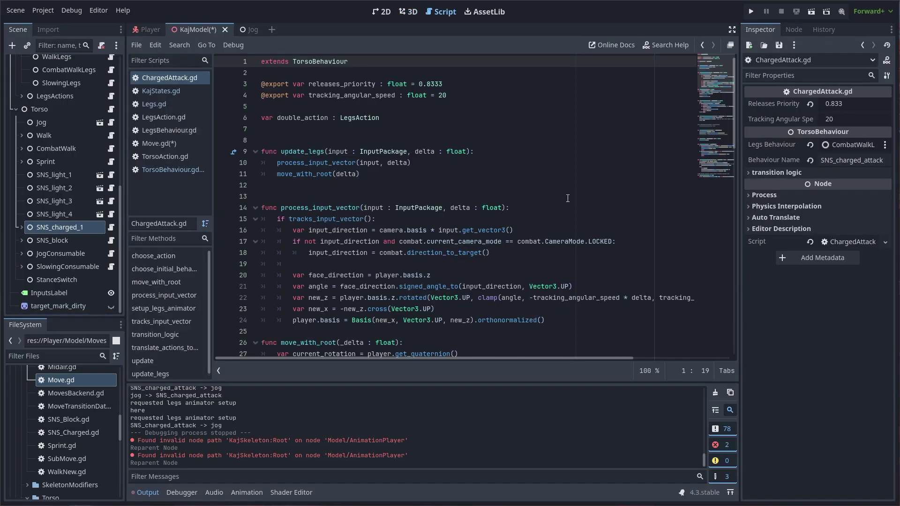
{"action": "left_click_drag", "start_coordinate": [715, 71], "coordinate": [714, 162]}
{"action": "left_click_drag", "start_coordinate": [359, 164], "coordinate": [248, 87]}
{"action": "left_click", "coordinate": [367, 129]}
{"action": "left_click", "coordinate": [389, 172]}
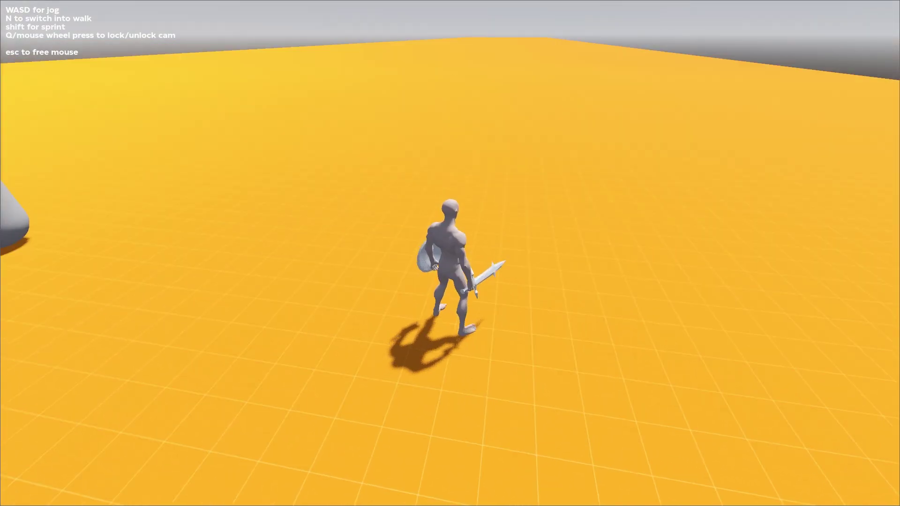
Move the character around the running game and lock the camera onto the capsule target
{"action": "key", "text": "s"}
{"action": "key", "text": "d"}
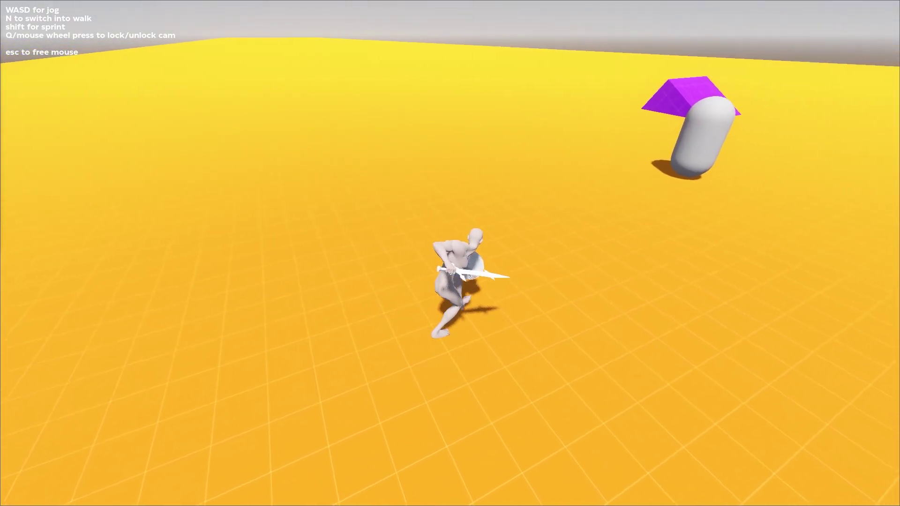
{"action": "key", "text": "q"}
{"action": "key", "text": "w"}
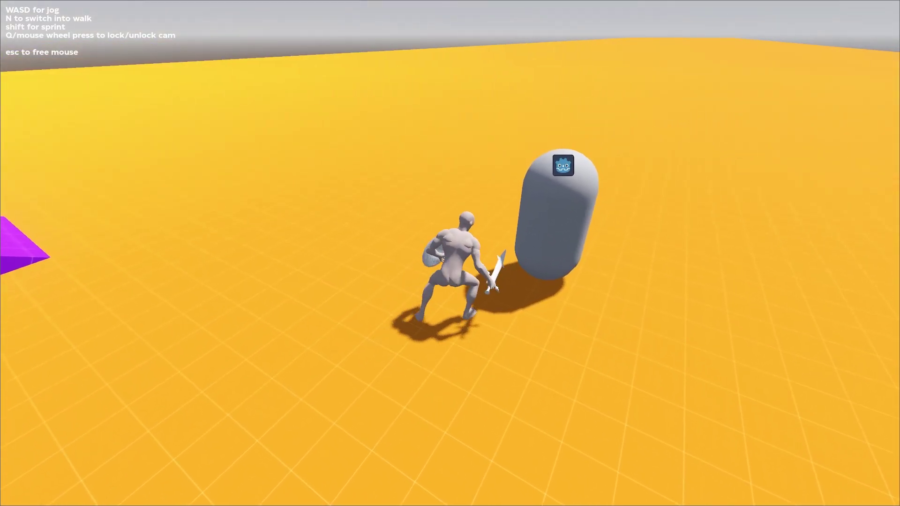
Test charged sword attacks while moving in different directions around the capsule, toggling the camera lock
{"action": "key", "text": "a"}
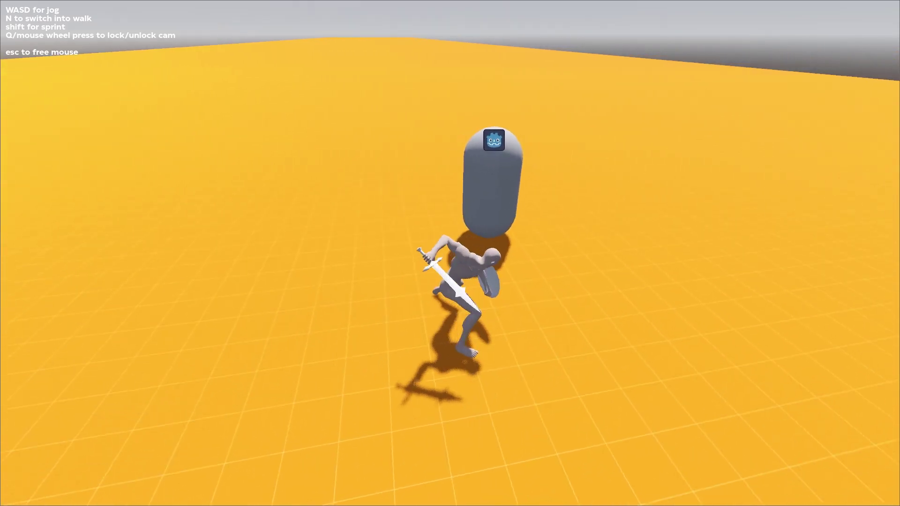
{"action": "key", "text": "d"}
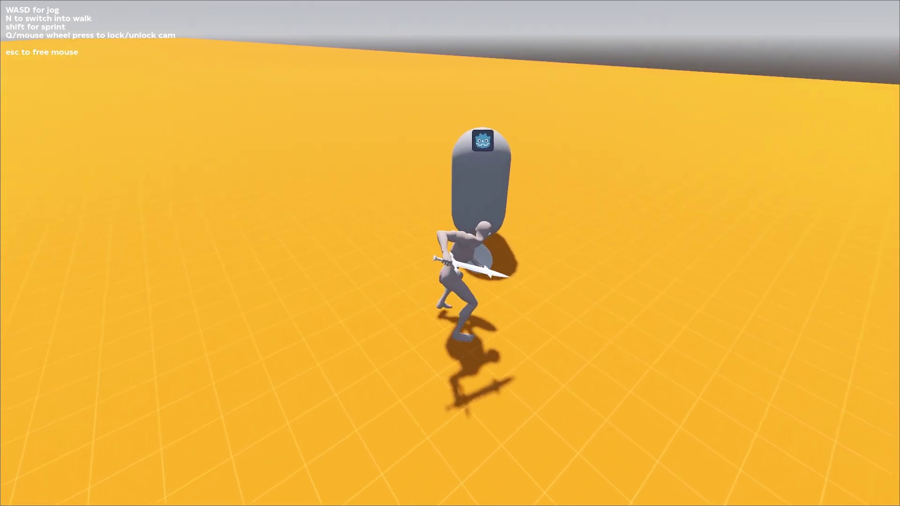
{"action": "key", "text": "w"}
{"action": "key", "text": "q"}
{"action": "key", "text": "a"}
{"action": "key", "text": "d"}
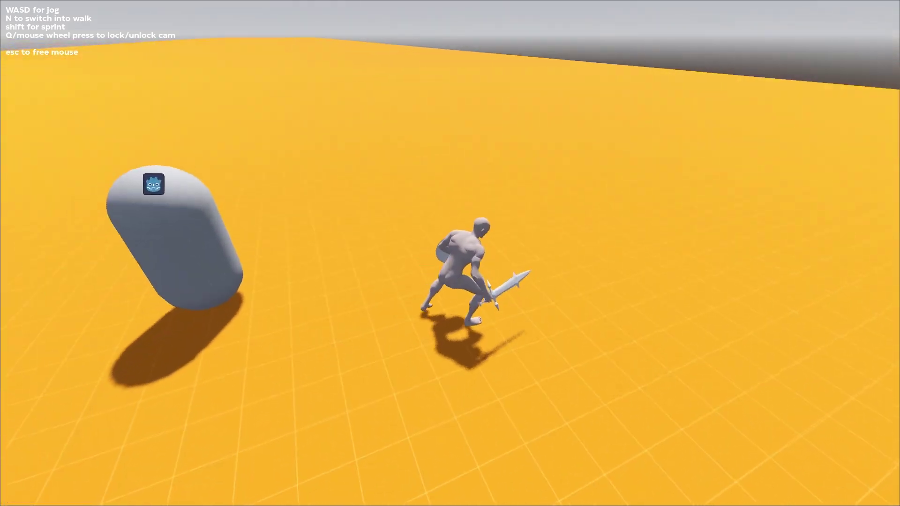
{"action": "key", "text": "s"}
{"action": "key", "text": "w"}
{"action": "key", "text": "s"}
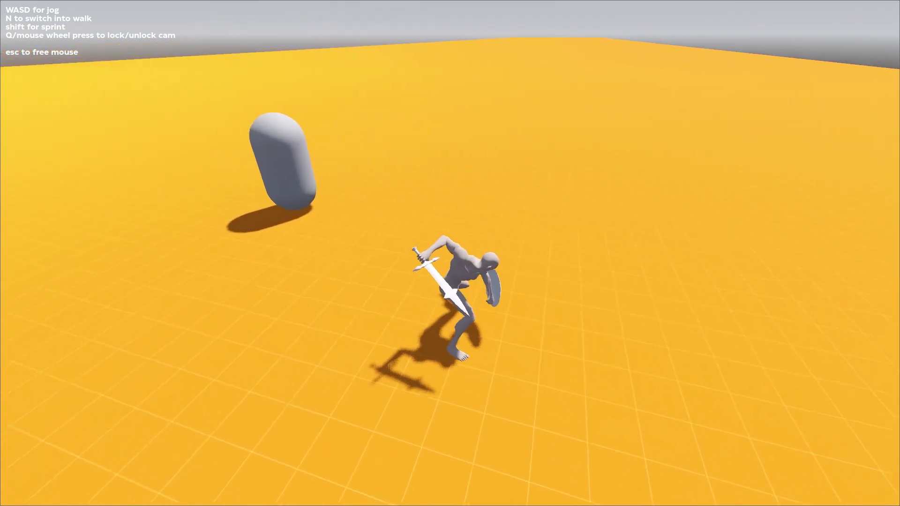
{"action": "key", "text": "w"}
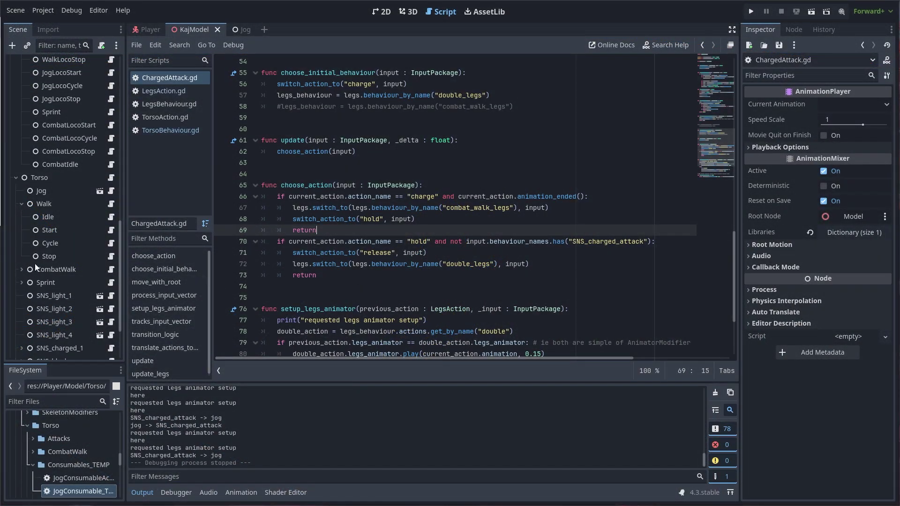
Collapse the Torso, Legs and KajSkeleton branches of the KajModel scene and inspect the Torso node's properties
{"action": "left_click", "coordinate": [16, 178]}
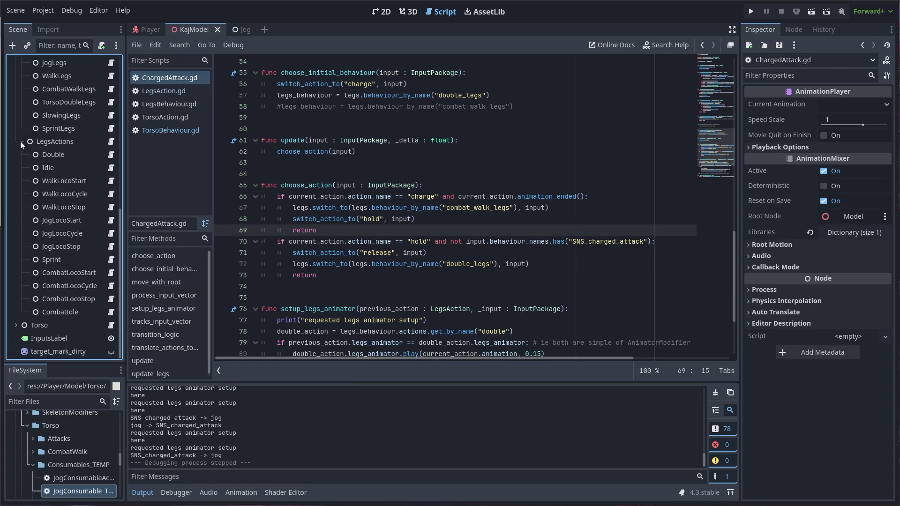
{"action": "left_click", "coordinate": [17, 206]}
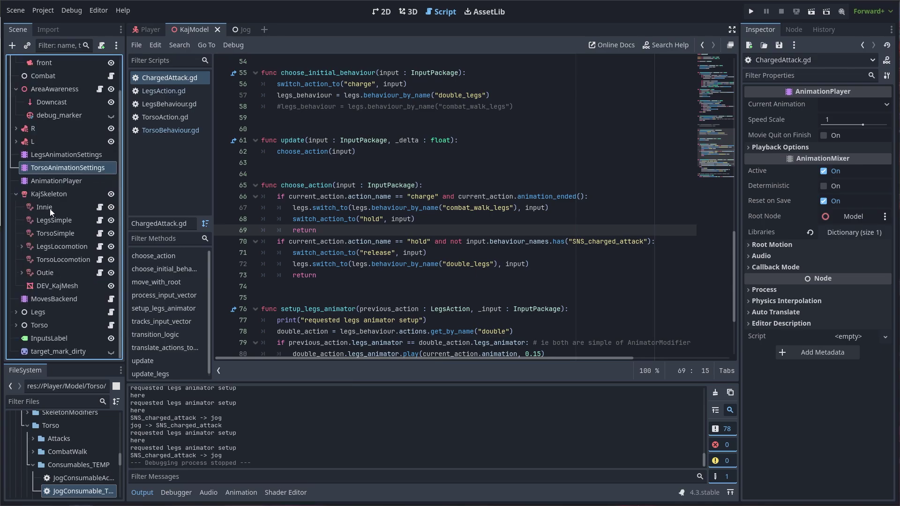
{"action": "scroll", "coordinate": [50, 209], "scroll_direction": "up", "scroll_amount": 2}
{"action": "left_click", "coordinate": [16, 233]}
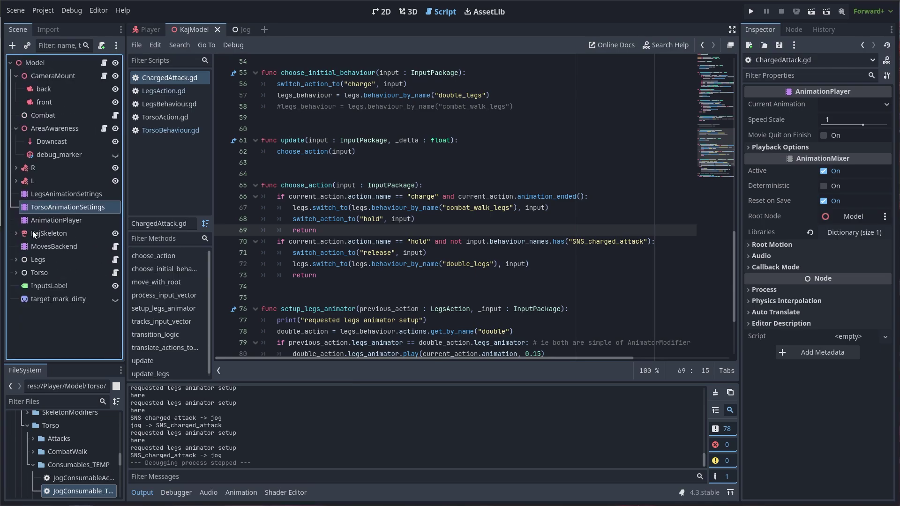
{"action": "left_click", "coordinate": [58, 269]}
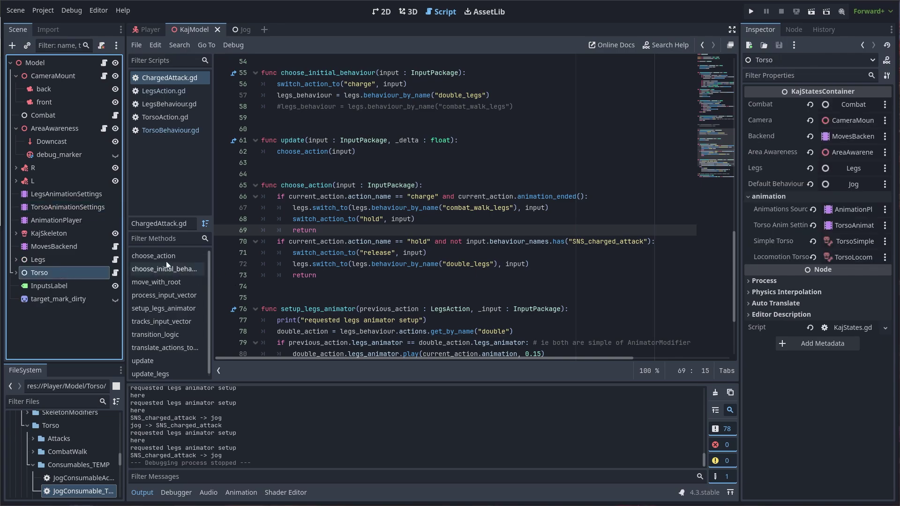
Go from ChargedAttack.gd to its parent class TorsoBehaviour and view the exported variables and behaviour_map at the start
{"action": "scroll", "coordinate": [414, 203], "scroll_direction": "up", "scroll_amount": 1}
{"action": "scroll", "coordinate": [413, 203], "scroll_direction": "up", "scroll_amount": 15}
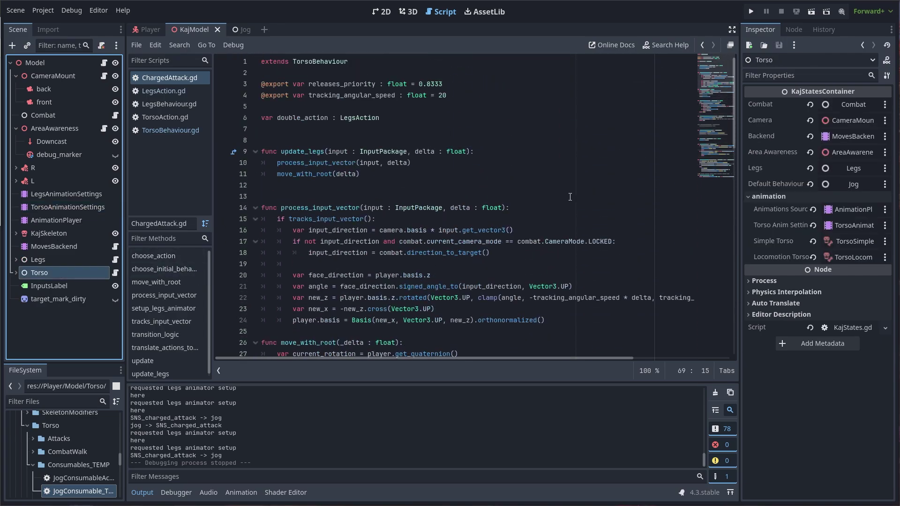
{"action": "left_click", "coordinate": [348, 64], "text": "ctrl"}
{"action": "left_click_drag", "start_coordinate": [720, 208], "coordinate": [728, 61]}
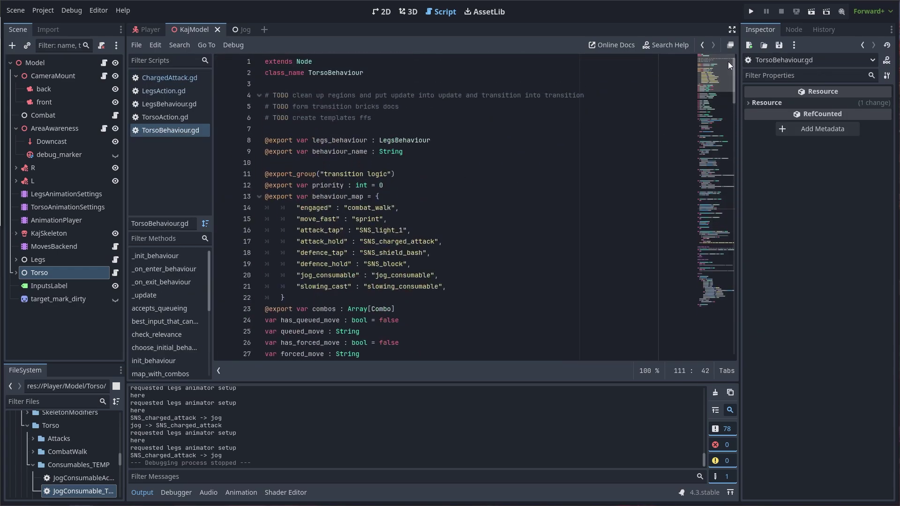